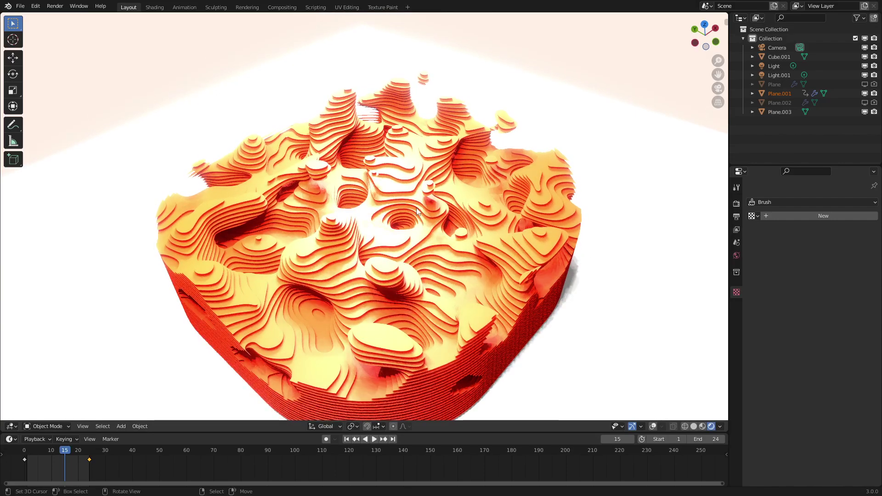
- Play the animation of the finished layered terrain and inspect it from several angles
scroll(417, 211, "up", 2)
key("space")
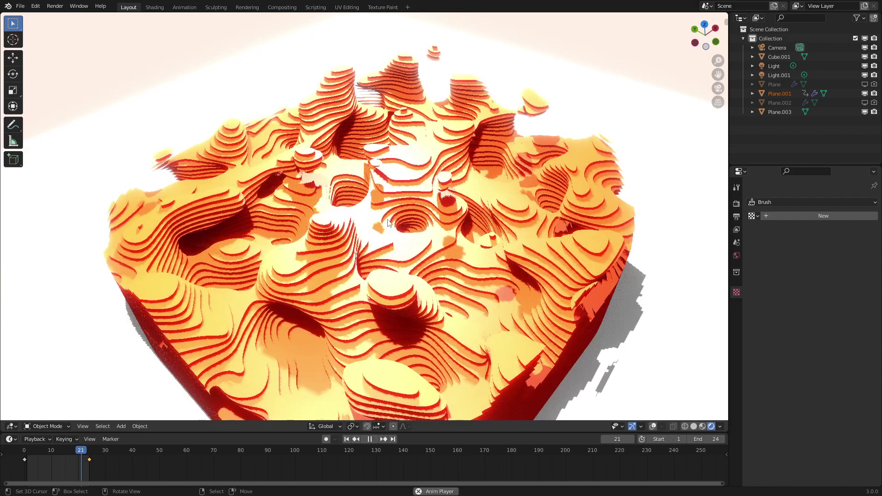
middle_click_drag(417, 209, 362, 212)
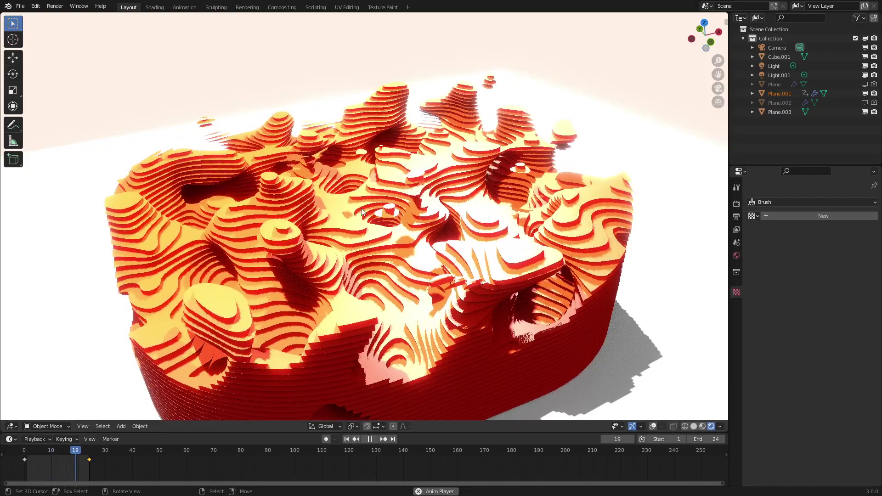
scroll(362, 212, "down", 2)
key("space")
mouse_move(360, 207)
middle_mouse_down()
mouse_move(387, 215)
mouse_move(351, 216)
middle_mouse_up()
- Switch to the Shading workspace and hide the finished layered terrain object
key("z")
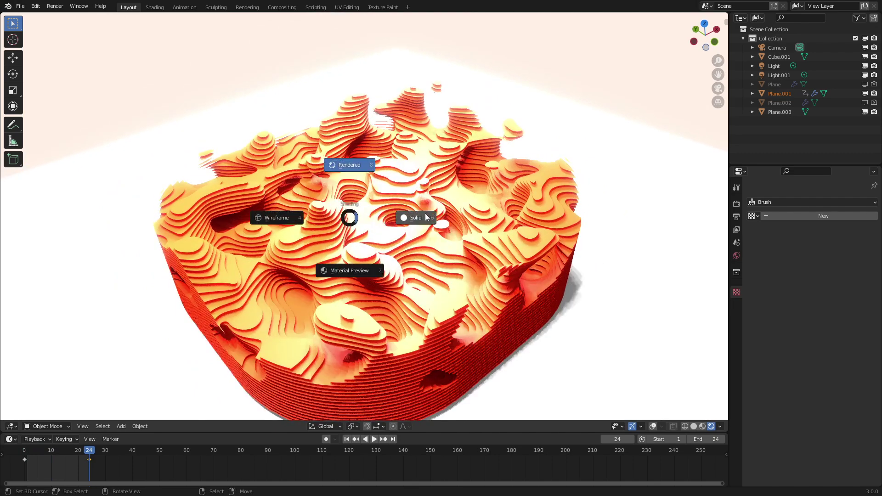
left_click(426, 217)
left_click(161, 8)
middle_click_drag(560, 205, 542, 212)
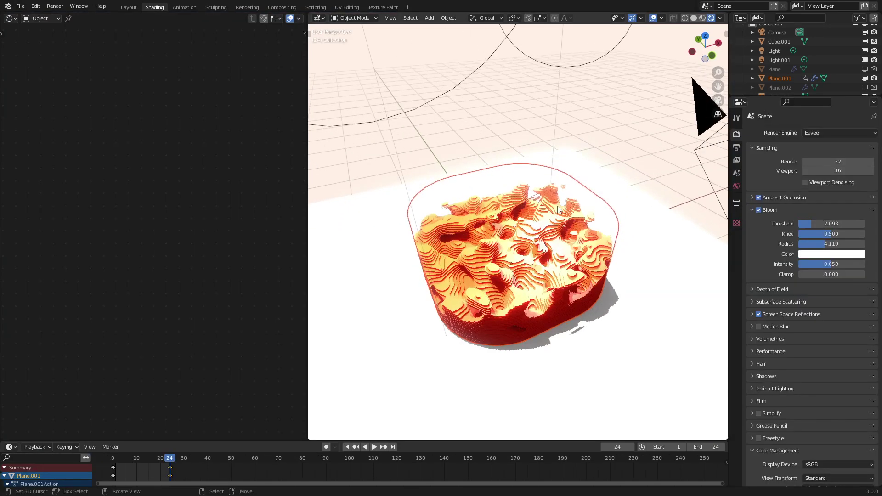
scroll(529, 212, "up", 4)
key("h")
- Add a plane, clear its location to the world origin, and display the viewport in solid shading
key("shift+a")
left_click(555, 211)
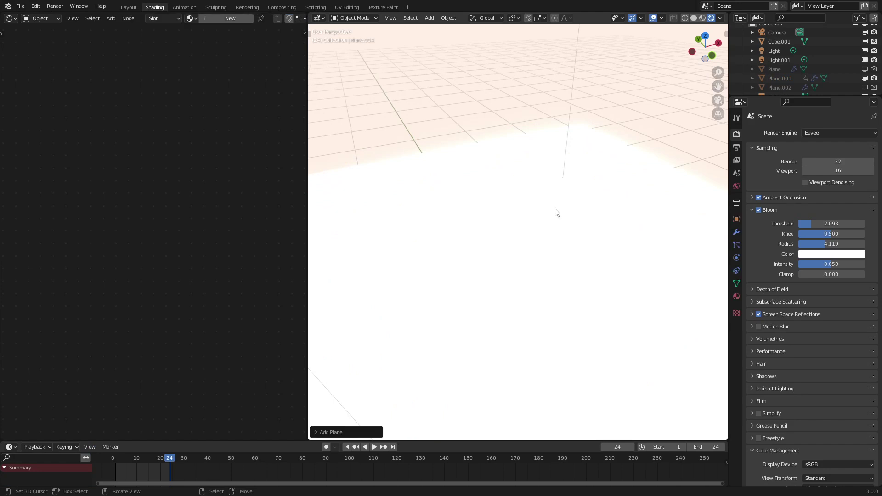
key("alt+g")
key("z")
left_click(591, 232)
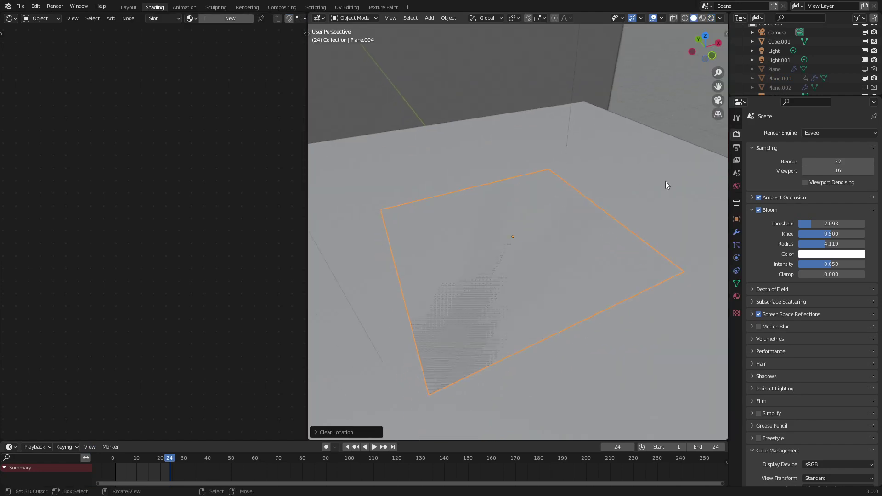
- Add an Array modifier to the new plane, using Constant Offset instead of Relative Offset
left_click(736, 233)
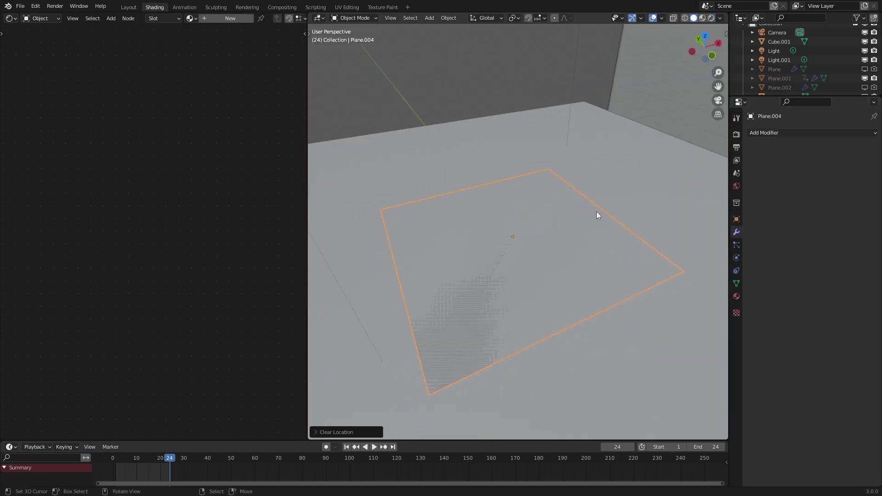
left_click(786, 134)
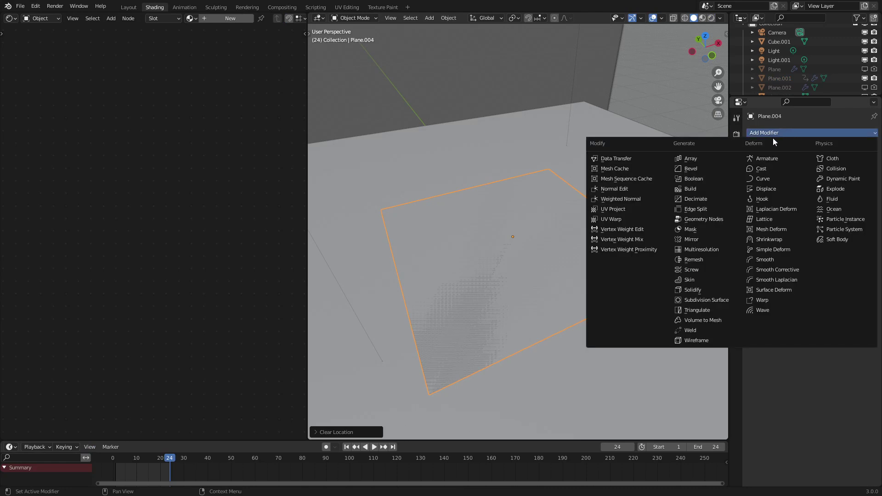
left_click(715, 156)
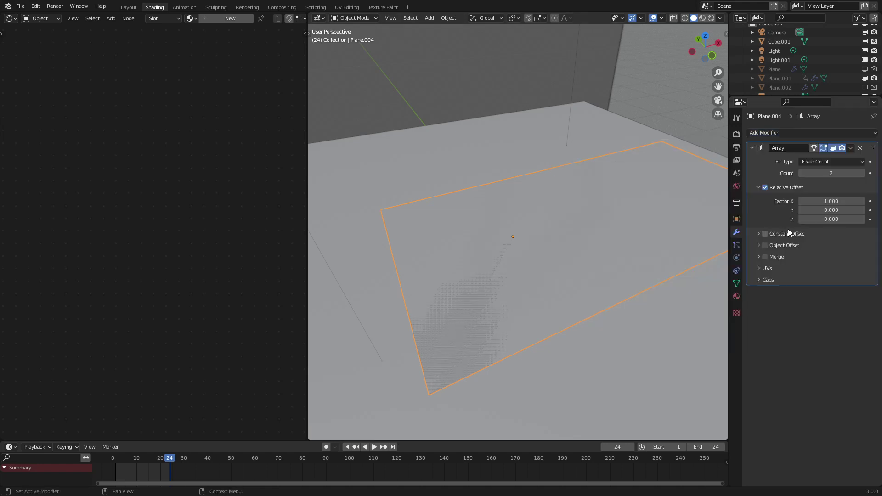
left_click(765, 188)
left_click(765, 234)
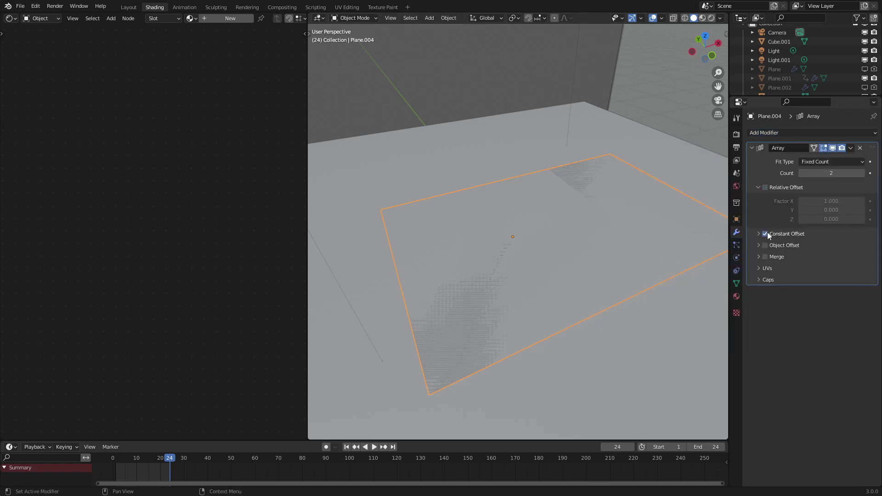
- Set the array's constant offset distance to 0 m in X and 0.02 m in Z
left_click(780, 234)
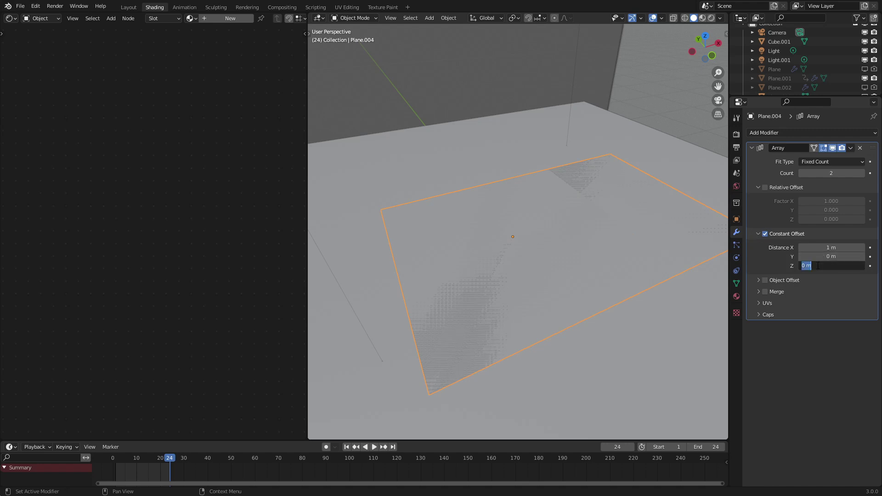
key("Return")
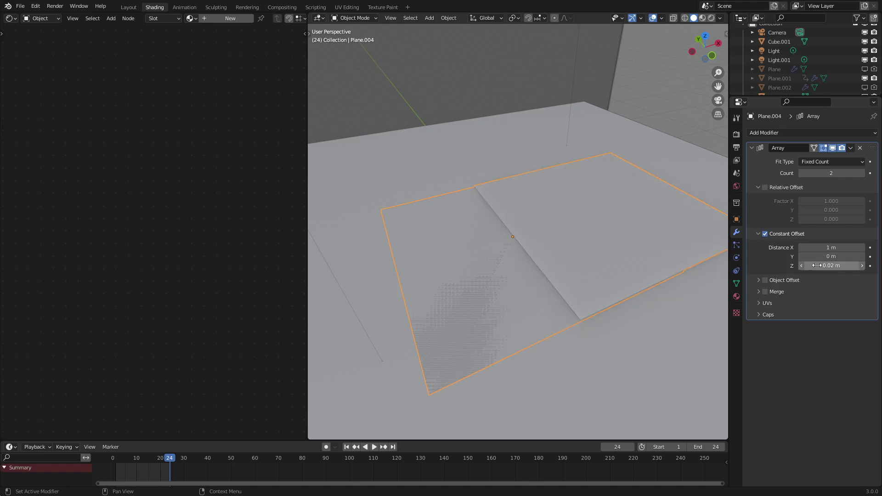
left_click(825, 248)
type("0")
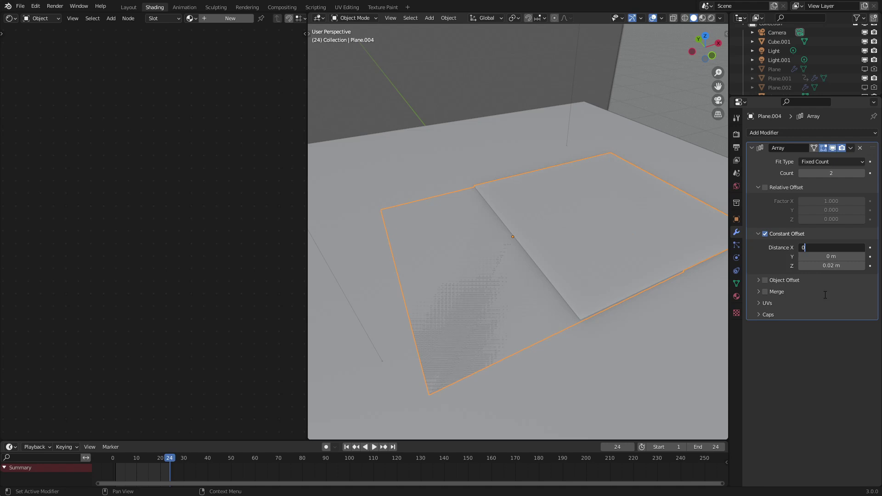
key("Return")
- Set the array count to 50 and check the stacked planes in wireframe from the front and in perspective
middle_click_drag(406, 154, 527, 183)
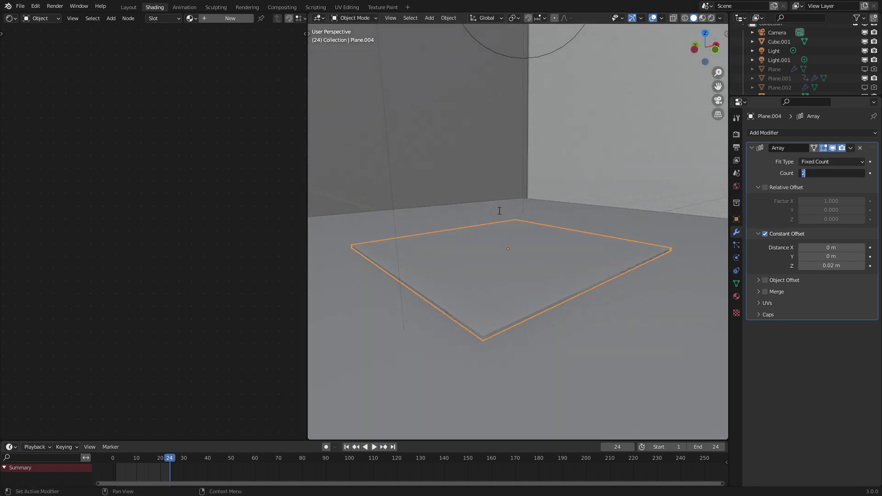
key("Return")
mouse_move(496, 258)
middle_mouse_down()
mouse_move(541, 226)
mouse_move(512, 240)
middle_mouse_up()
key("z")
left_click(535, 225)
key("KP_1")
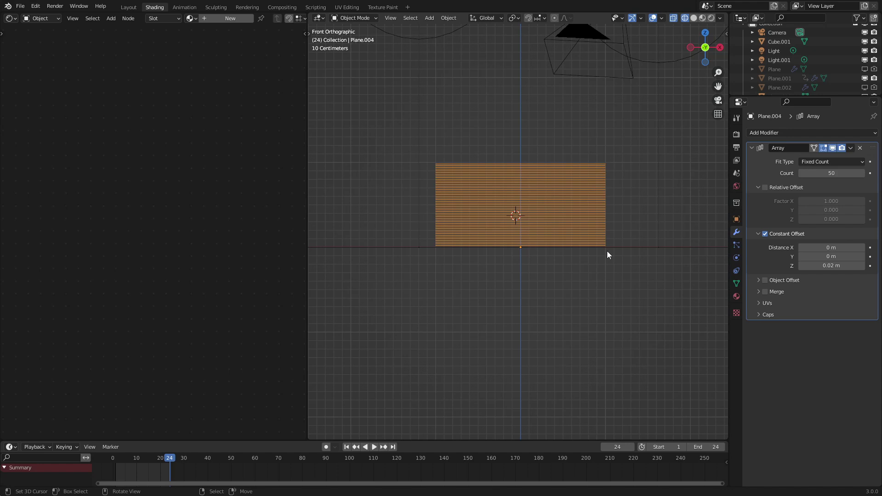
middle_click_drag(569, 212, 574, 242)
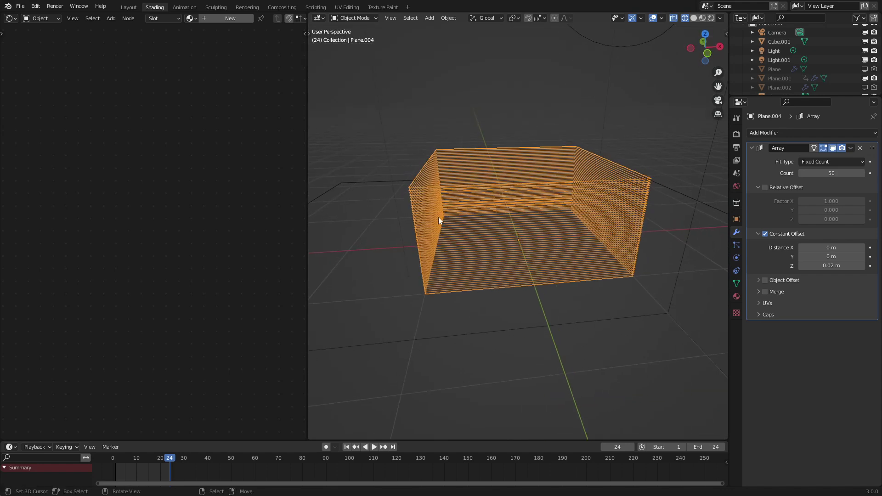
middle_click_drag(428, 223, 569, 191)
- Add a Bevel modifier, place it above the Array in the stack, and set it to bevel vertices
left_click(764, 133)
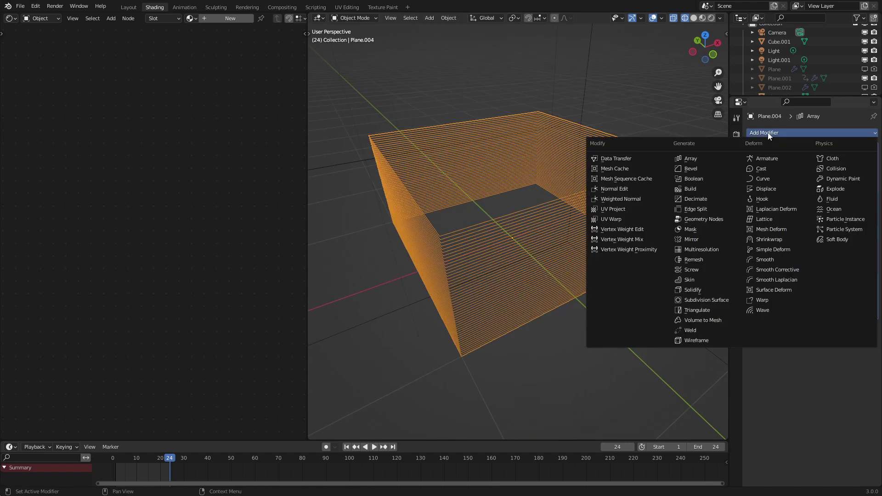
left_click(706, 168)
left_click_drag(870, 327, 859, 128)
middle_click_drag(508, 164, 519, 172)
left_click(769, 162)
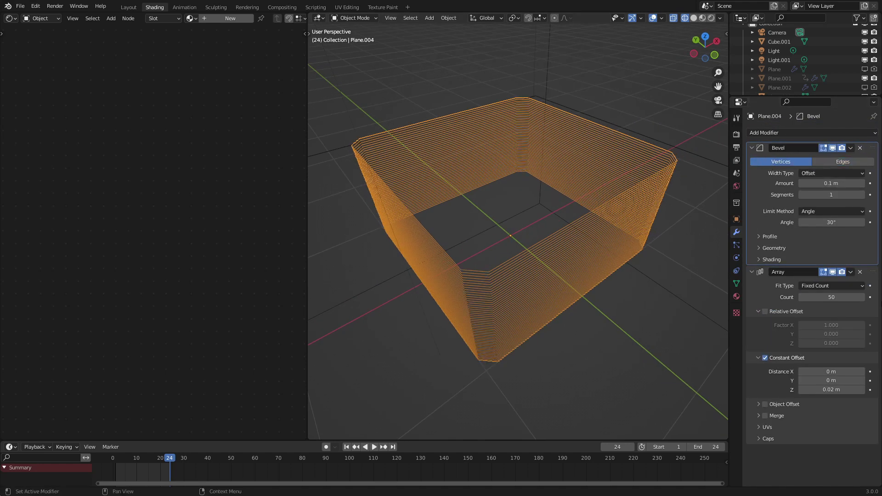
- Set the bevel amount to 0.34 m with 10 segments to round the corners
mouse_move(821, 188)
left_mouse_down()
mouse_move(841, 188)
mouse_move(823, 197)
left_mouse_up()
left_click(825, 194)
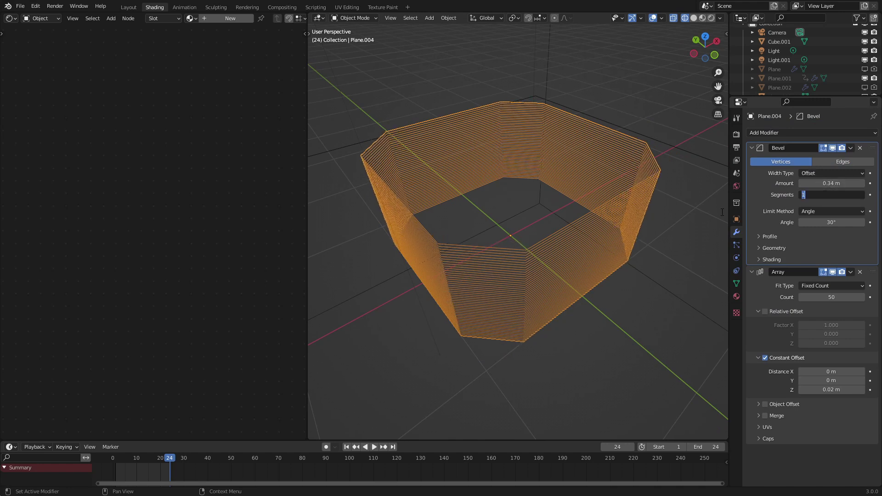
type("10")
key("Return")
- Show the viewport in rendered shading and create a new material for the stacked planes
mouse_move(589, 241)
middle_mouse_down()
mouse_move(625, 217)
mouse_move(586, 247)
mouse_move(609, 236)
mouse_move(683, 288)
mouse_move(611, 224)
mouse_move(609, 200)
mouse_move(591, 215)
mouse_move(652, 225)
middle_mouse_up()
key("shift+z")
left_click(737, 297)
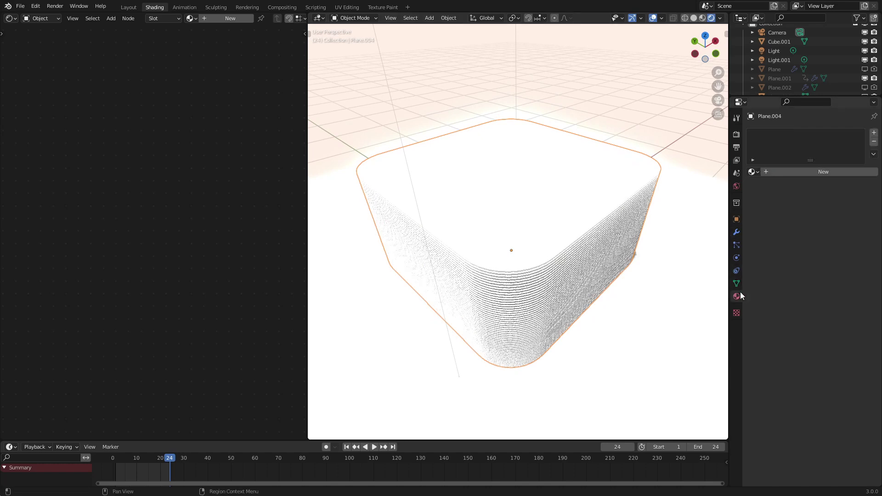
left_click(802, 171)
- Add a Texture Coordinate node ahead of the Principled BSDF in the material
scroll(162, 247, "down", 5)
middle_click_drag(161, 248, 117, 194)
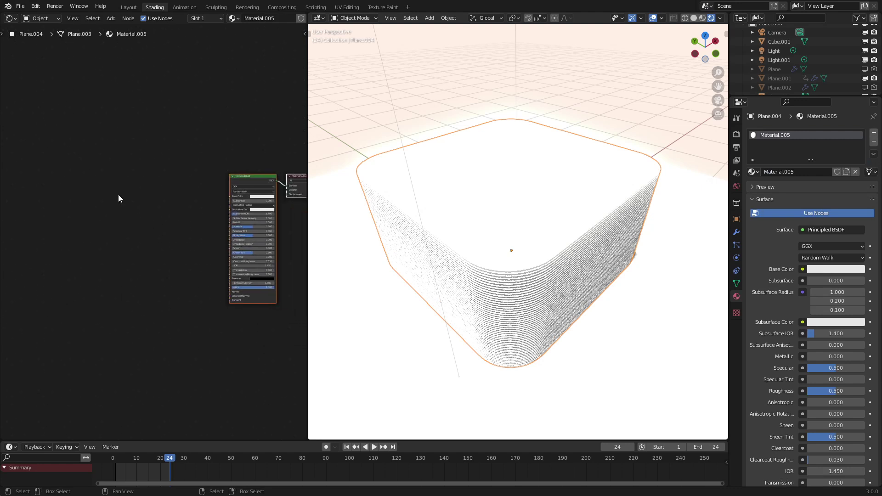
scroll(118, 224, "up", 5)
key("shift+a")
mouse_move(86, 236)
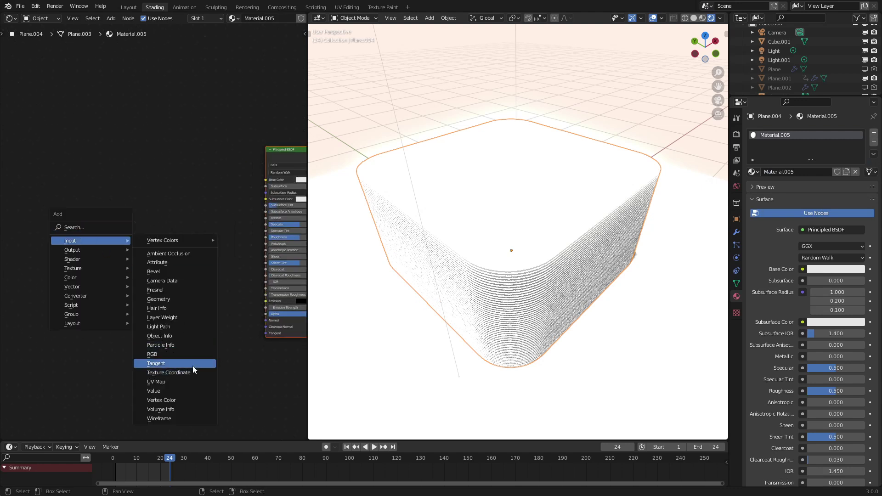
left_click(165, 372)
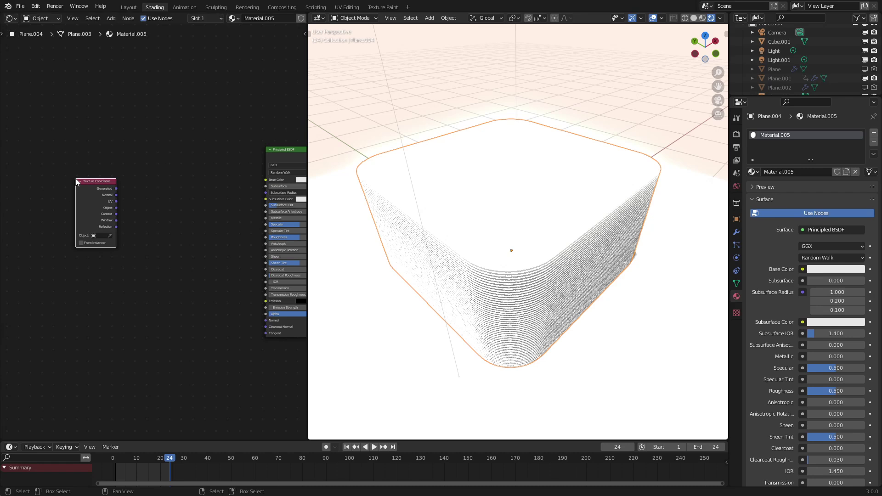
left_click(93, 192)
- Preview the Texture Coordinate node's Object output on the stack and test it with a temporary move of the object
left_click(89, 197, "ctrl+shift")
left_click(89, 197, "ctrl+shift")
left_click(90, 197, "ctrl+shift")
left_click(89, 196, "ctrl+shift")
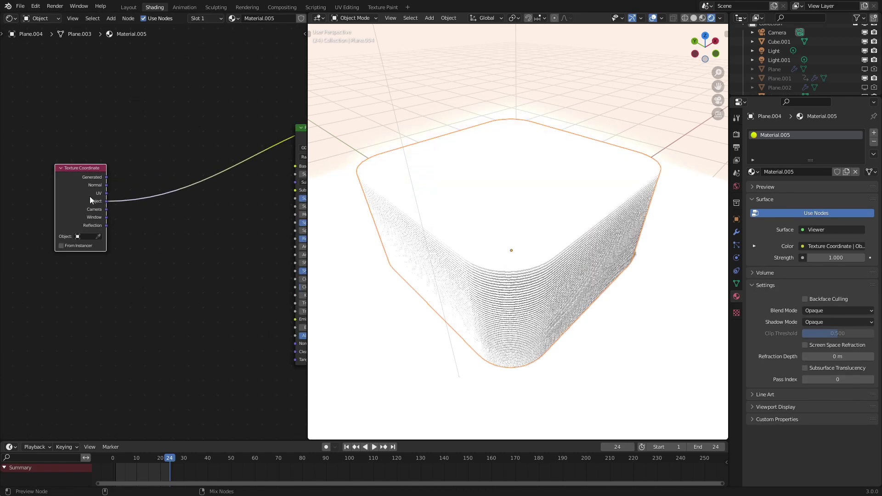
scroll(550, 213, "down", 3)
key("g")
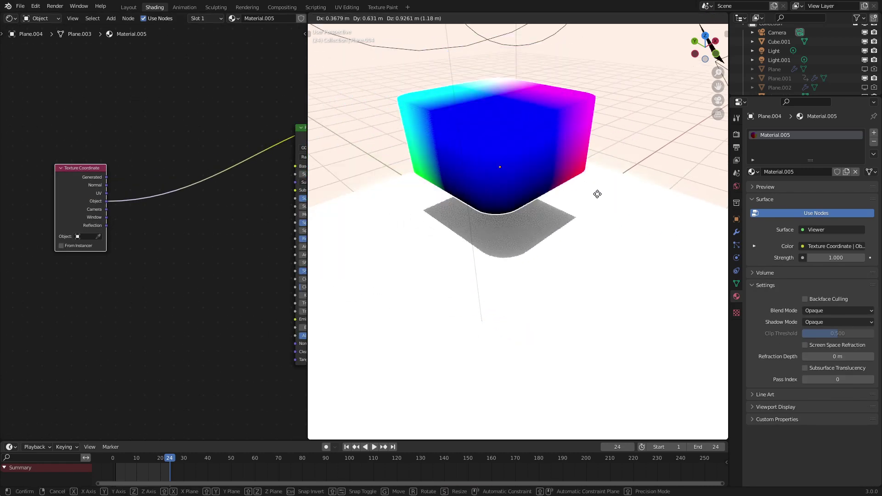
left_click(599, 246)
- Add a Geometry node below Texture Coordinate and preview its Position output, testing it with a temporary move of the stack
key("shift+a")
mouse_move(174, 223)
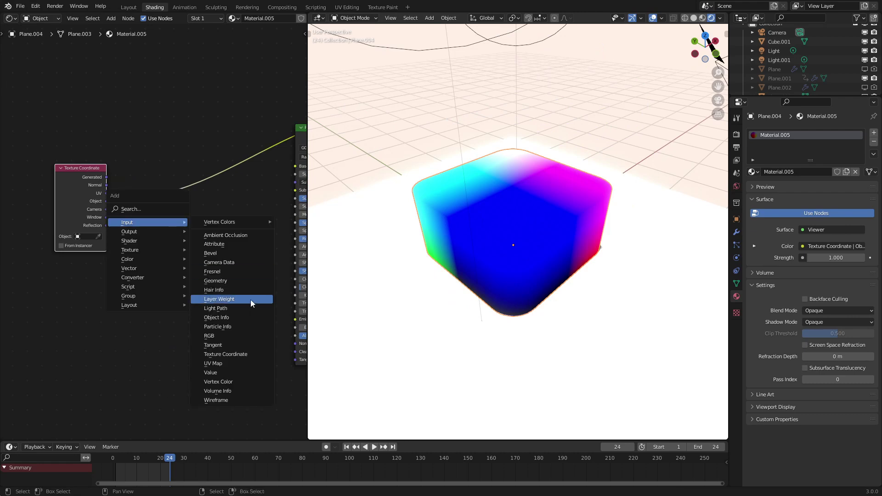
left_click(237, 299)
left_click(102, 299)
left_click(102, 299, "ctrl+shift")
left_click_drag(102, 299, 73, 285)
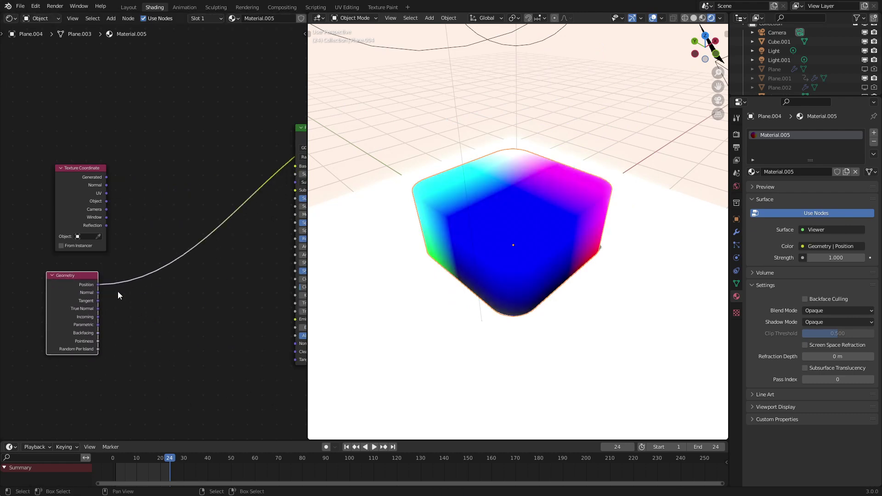
key("g")
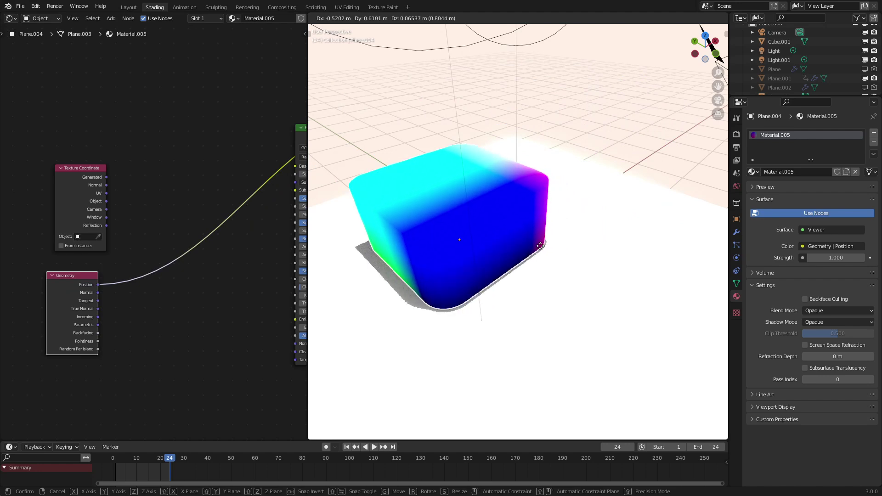
left_click(613, 246)
- Reposition the Geometry node lower and farther left to make room beside it in the node graph
middle_click_drag(171, 229, 201, 224)
scroll(186, 216, "up", 4)
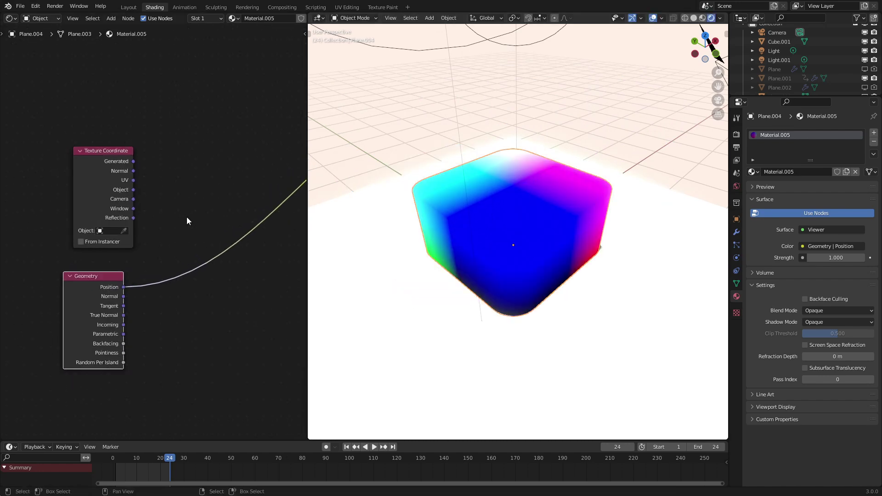
middle_click_drag(142, 222, 164, 196)
scroll(168, 205, "down", 1)
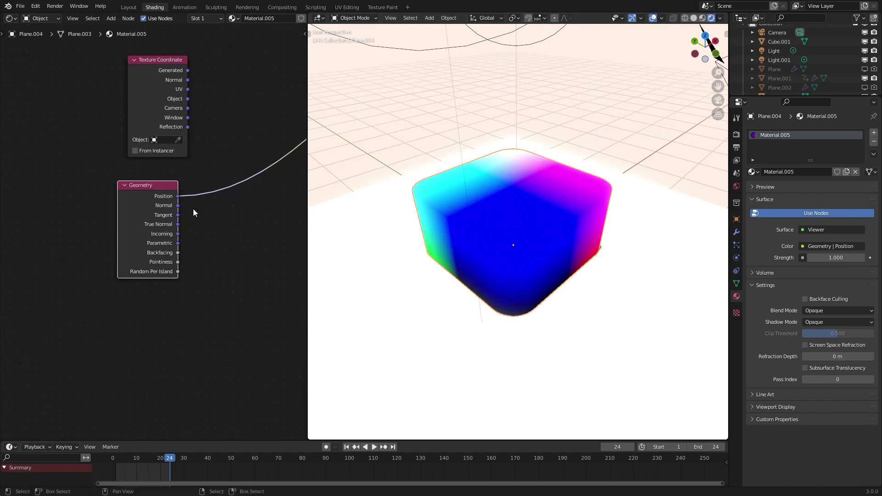
key("g")
left_click(140, 263)
scroll(476, 225, "up", 1)
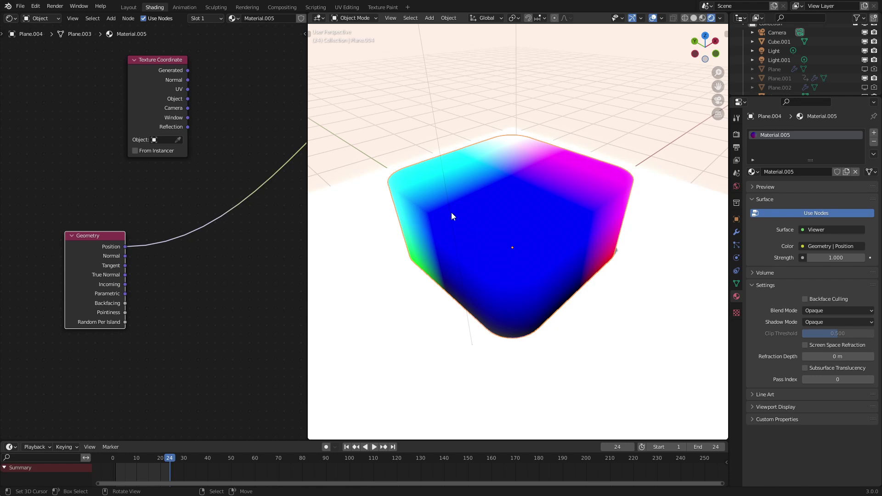
- Insert a Noise Texture node after the Geometry node's Position output, arrange it beside that node, and inspect its Color preview
key("q")
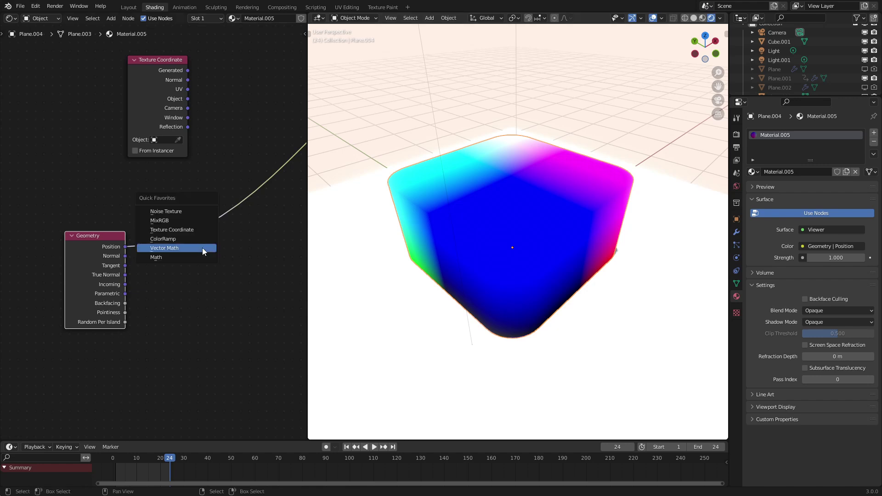
left_click(200, 211)
left_click(196, 263)
scroll(232, 288, "up", 1)
key("g")
left_click(212, 217)
key("g")
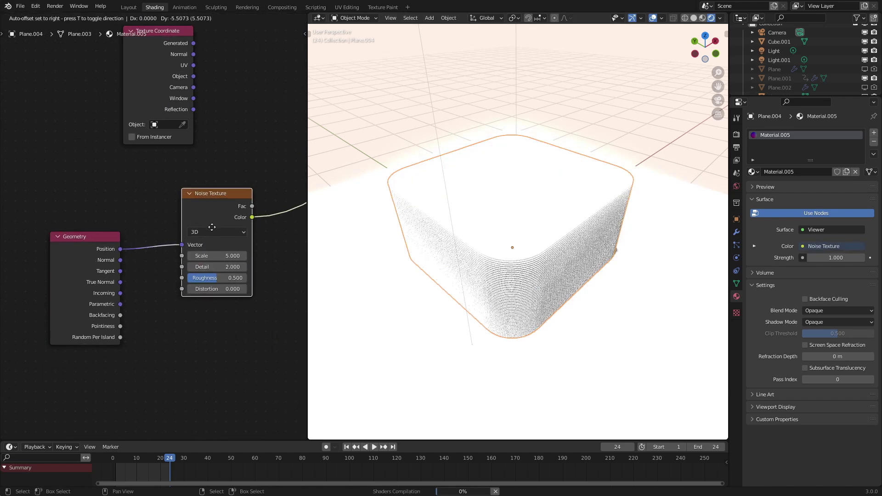
left_click(207, 244)
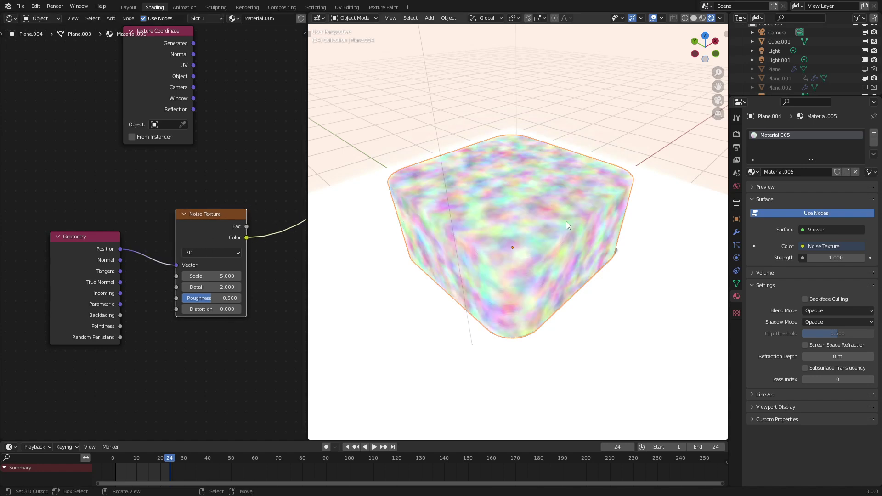
scroll(566, 221, "up", 3)
left_click(88, 254)
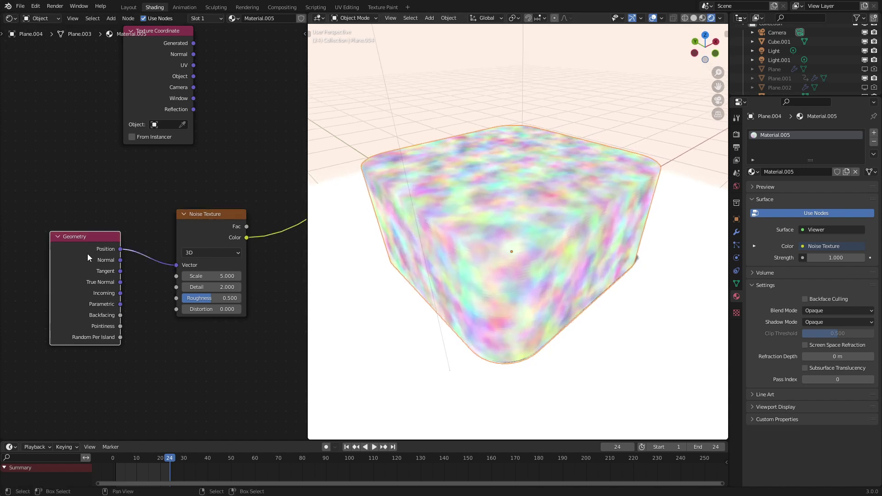
- Spread out the Geometry and Noise Texture nodes, placing Noise Texture above and right of Geometry to free space below it
scroll(87, 254, "down", 1)
middle_click_drag(122, 236, 157, 201)
key("g")
left_click(153, 235)
left_click(251, 209)
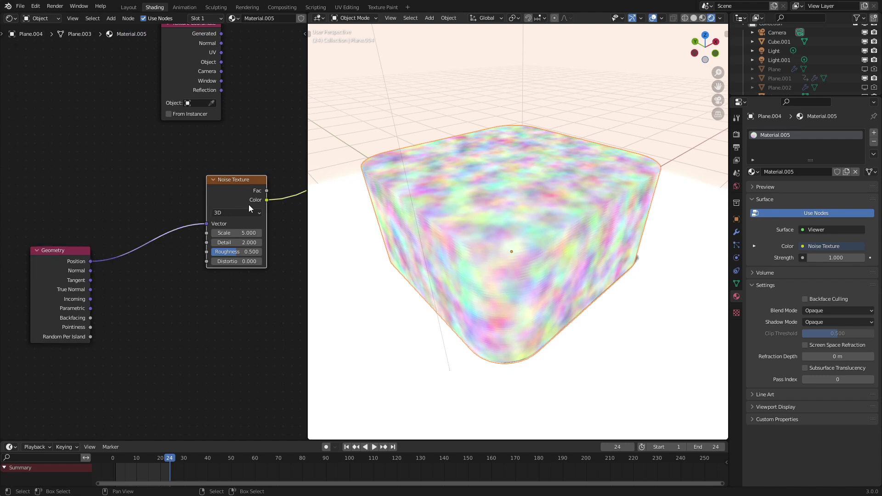
key("g")
left_click(172, 193)
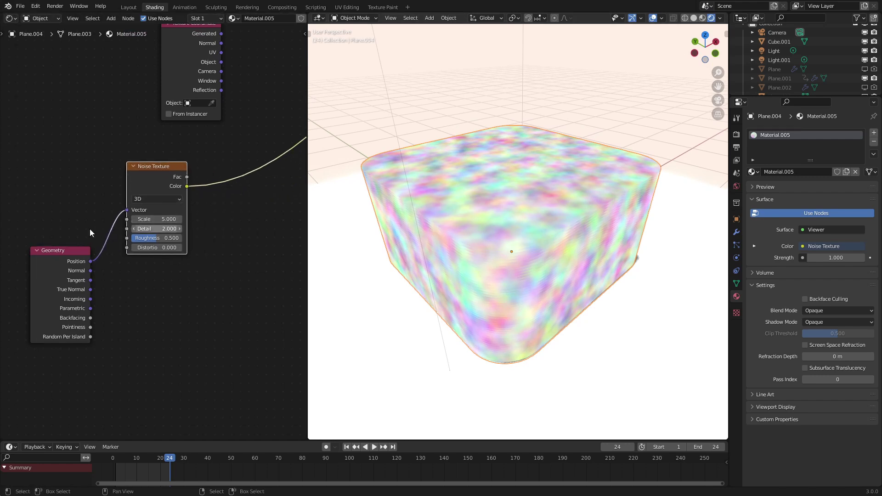
middle_click_drag(186, 259, 158, 220)
scroll(168, 231, "up", 4)
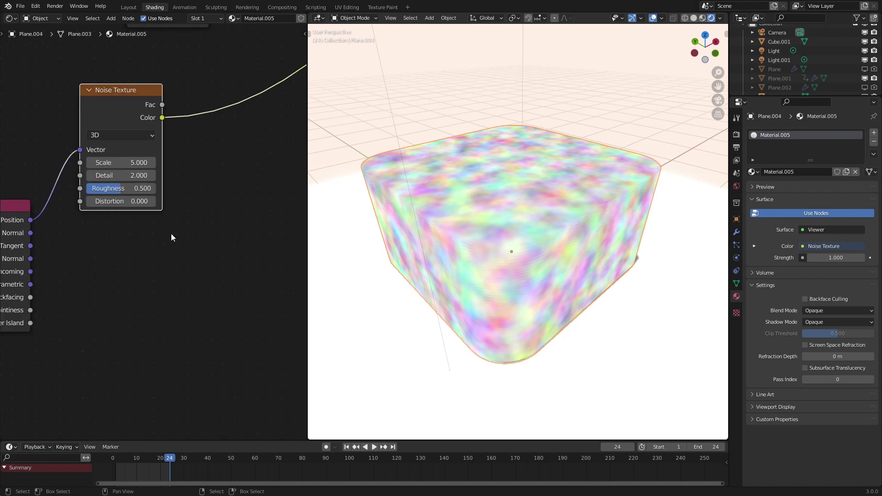
- Add a Separate XYZ node below Noise Texture and connect the Geometry node's Position output to its Vector input
scroll(134, 213, "down", 4)
key("shift+a")
mouse_move(104, 267)
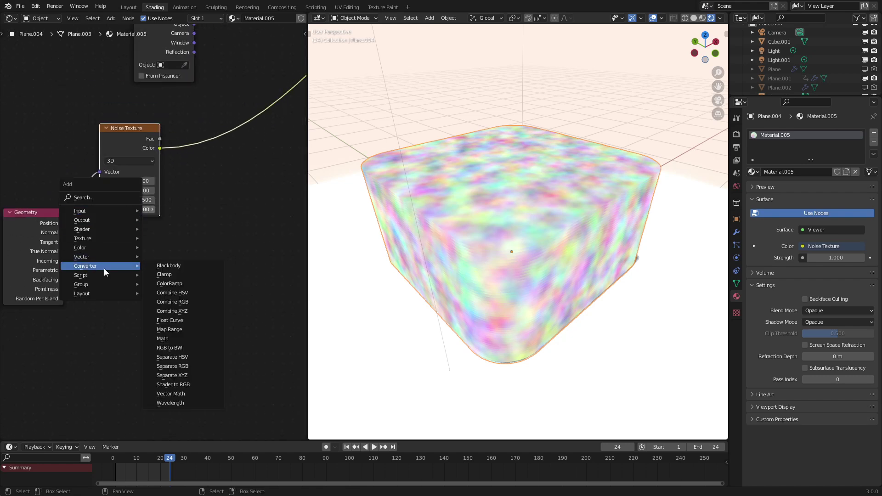
left_click(181, 373)
left_click(101, 241)
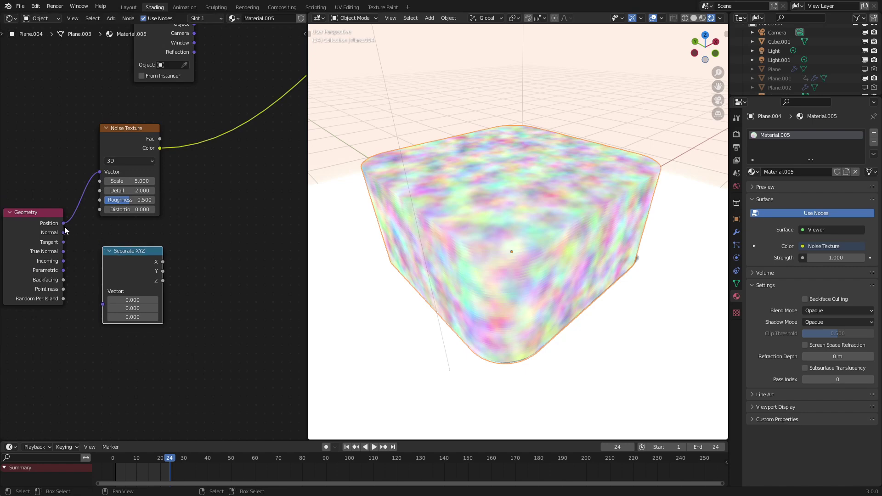
left_click_drag(63, 223, 105, 301)
- Preview the Separate XYZ node's Z output and inspect the stack from the side and in a front wireframe view
left_click(123, 278, "ctrl+shift")
left_click(123, 277, "ctrl+shift")
left_click(122, 277, "ctrl+shift")
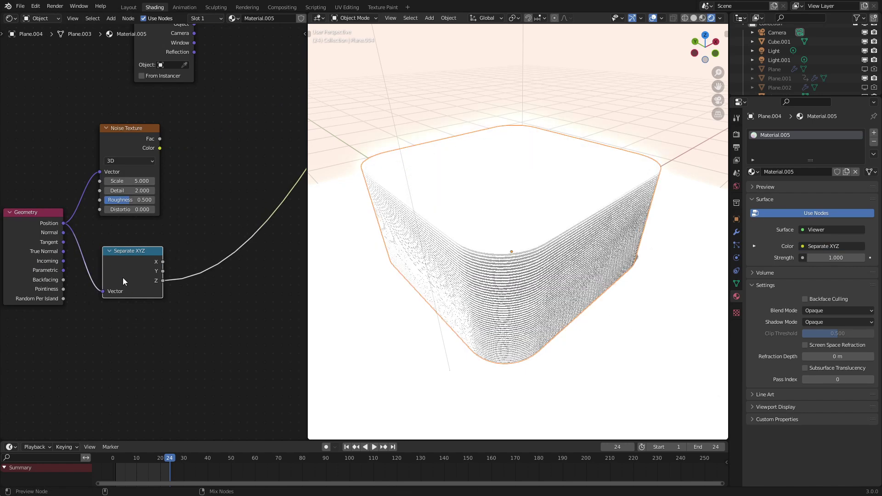
middle_click_drag(564, 269, 552, 247)
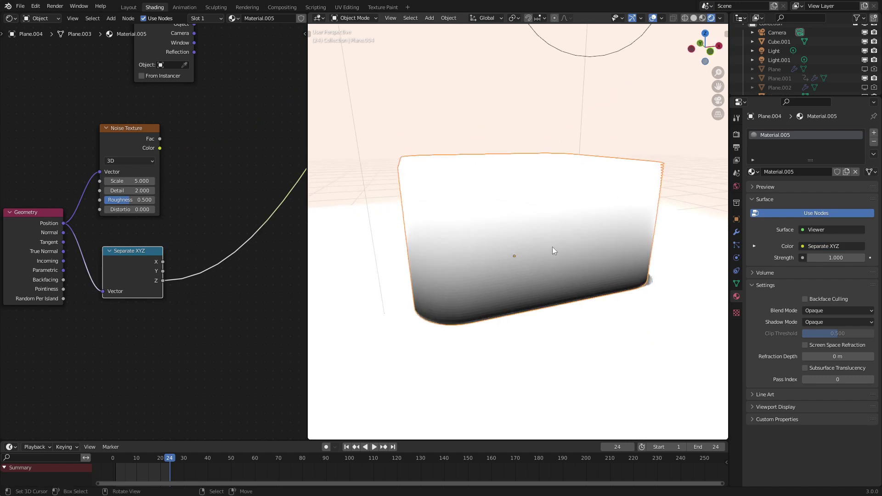
key("KP_1")
key("alt+z")
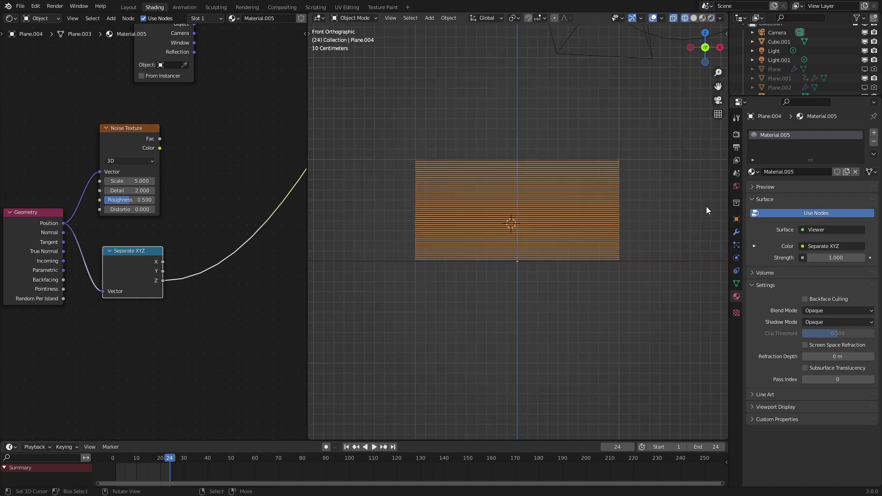
mouse_move(624, 167)
middle_mouse_down()
mouse_move(620, 230)
mouse_move(545, 268)
mouse_move(599, 283)
middle_mouse_up()
key("alt+z")
- Preview Noise Texture's Fac output, and insert a Math node set to Greater Than after it
left_click(149, 171, "ctrl+shift")
key("z")
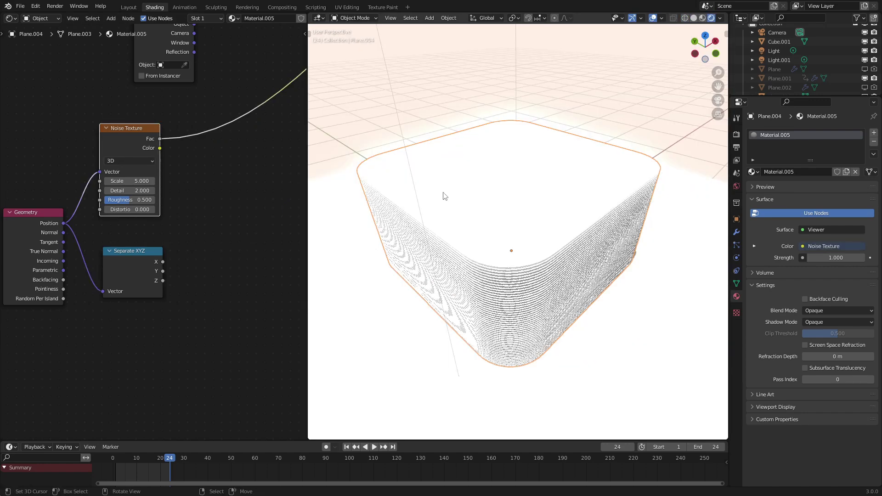
middle_click_drag(199, 141, 154, 199)
key("q")
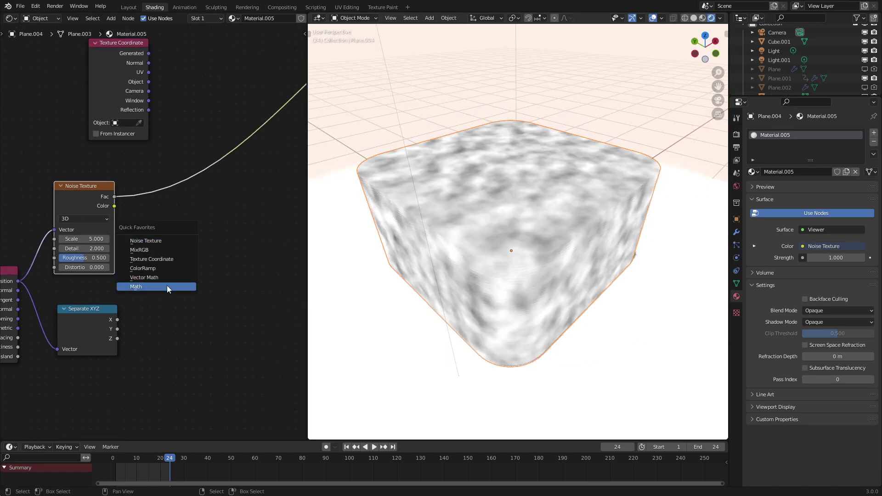
left_click(167, 289)
left_click(158, 212)
left_click(168, 242)
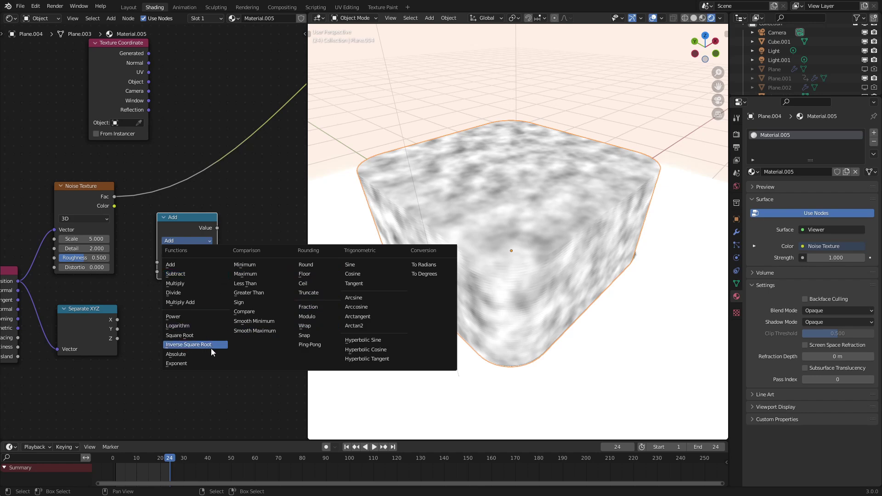
left_click(251, 293)
key("g")
left_click(175, 203)
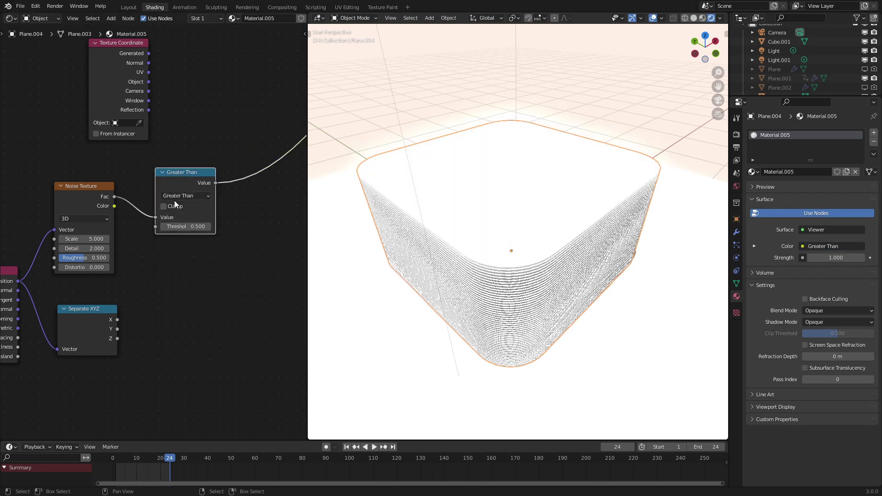
key("g")
left_click(187, 233)
- Connect the Separate XYZ node's Z output to the Greater Than node's Threshold and inspect the resulting mask from several angles
mouse_move(205, 247)
left_mouse_down()
mouse_move(175, 247)
mouse_move(216, 246)
mouse_move(182, 247)
mouse_move(195, 247)
mouse_move(194, 256)
left_mouse_up()
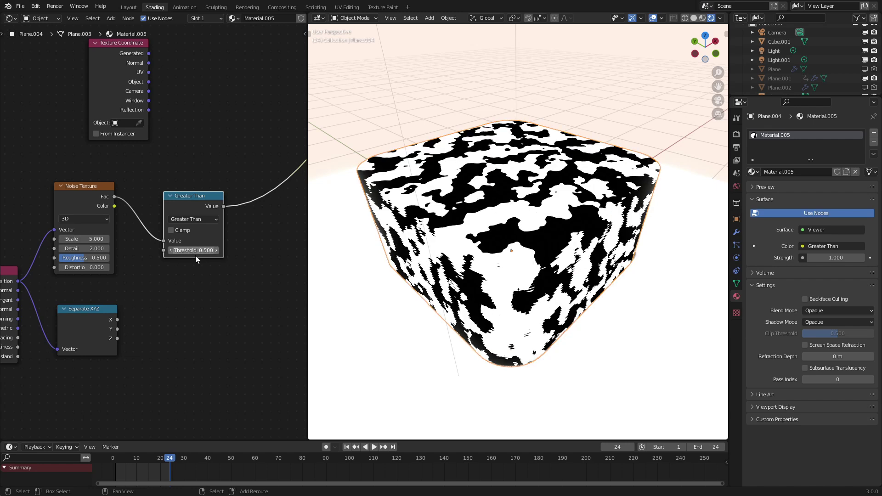
scroll(165, 296, "up", 2)
left_click_drag(111, 357, 173, 252)
mouse_move(529, 257)
middle_mouse_down()
mouse_move(551, 265)
mouse_move(541, 265)
middle_mouse_up()
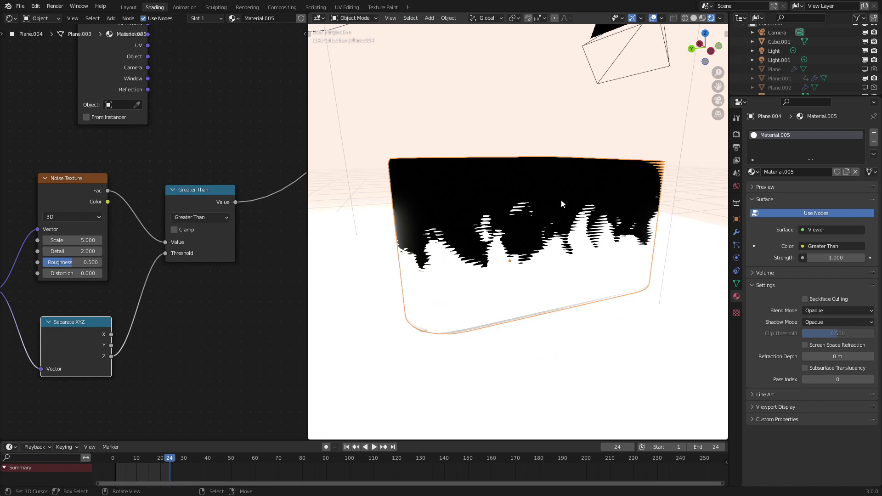
middle_click_drag(561, 199, 574, 207)
scroll(124, 260, "down", 2)
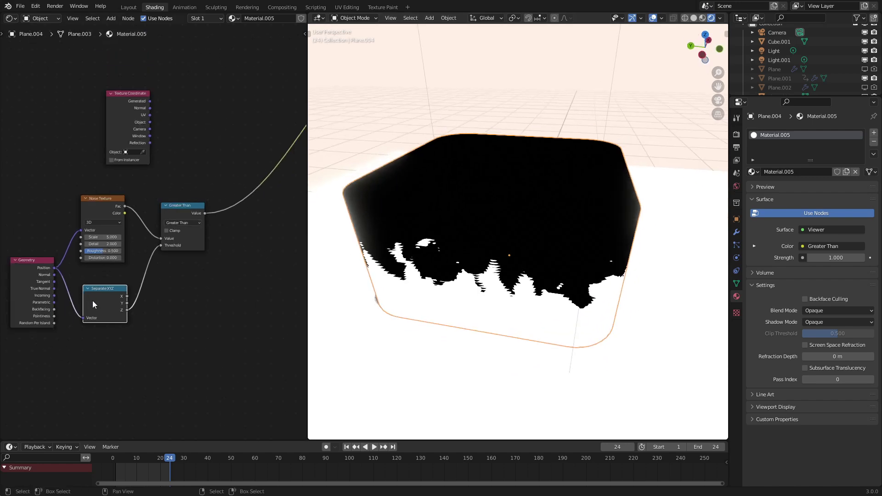
- Connect the Greater Than node's Value to the Principled BSDF's Alpha, and give the shader an orange-red Base Color
middle_click_drag(94, 296, 66, 279)
left_click_drag(70, 276, 180, 299)
right_click(207, 137)
right_click(225, 125)
left_click_drag(225, 128, 166, 180)
left_click(178, 207)
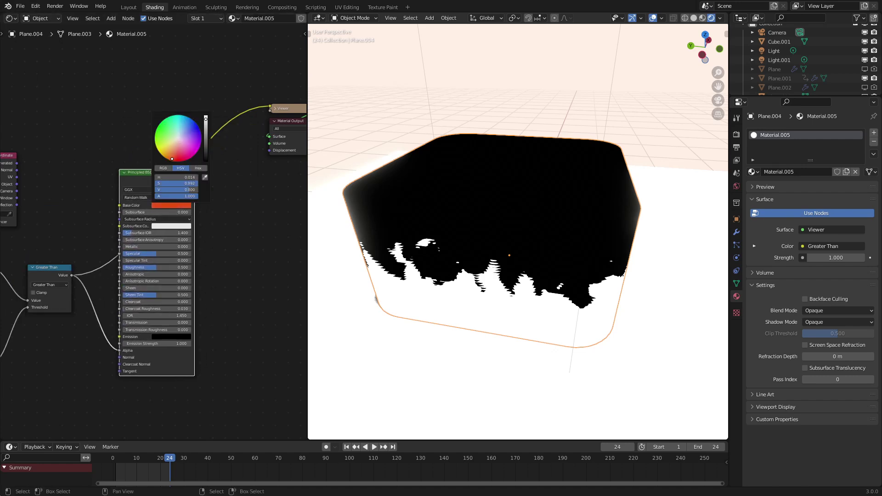
- Send the Principled BSDF to the Material Output's Surface and inspect the shaded stack from several angles
scroll(203, 195, "up", 2)
left_click(172, 166, "ctrl+shift")
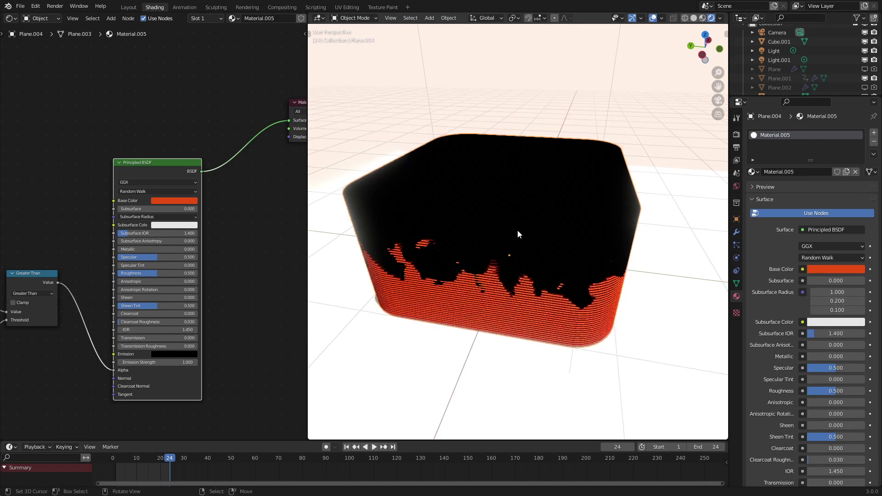
middle_click_drag(518, 229, 484, 268)
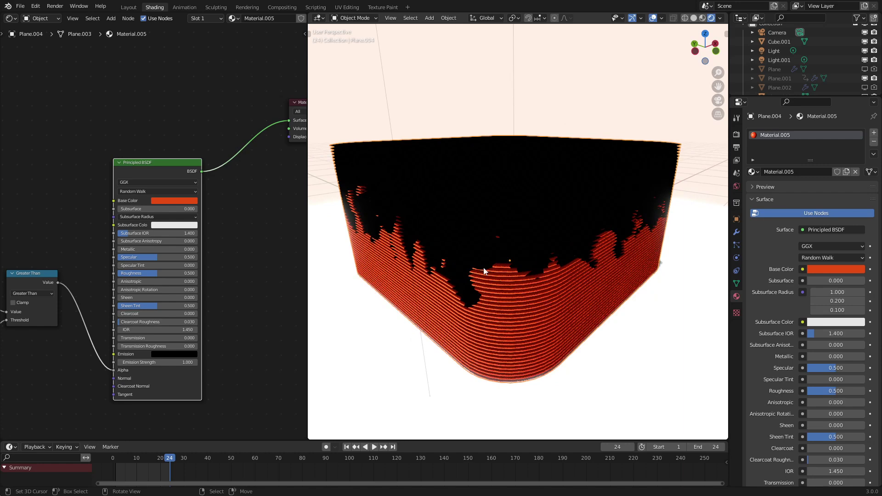
middle_click_drag(549, 197, 549, 205)
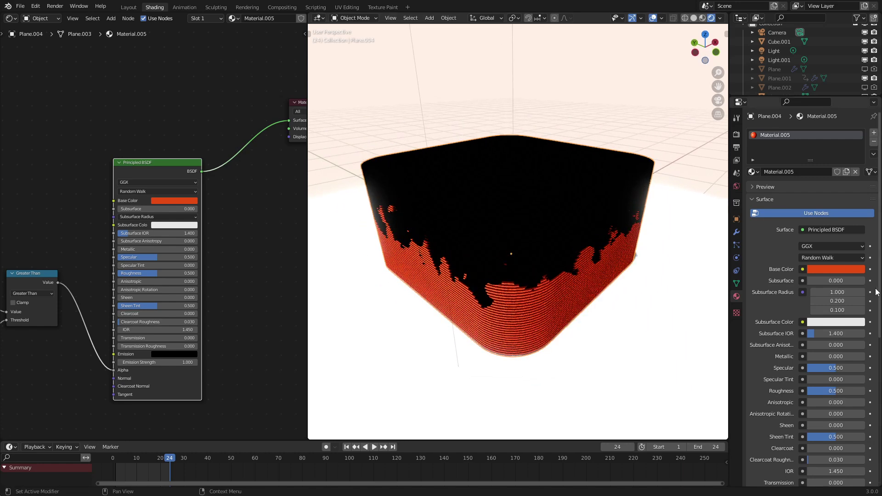
- Set the material's Blend Mode and Shadow Mode to Alpha Clip and look over the terrain surface
scroll(874, 283, "down", 5)
scroll(850, 278, "down", 5)
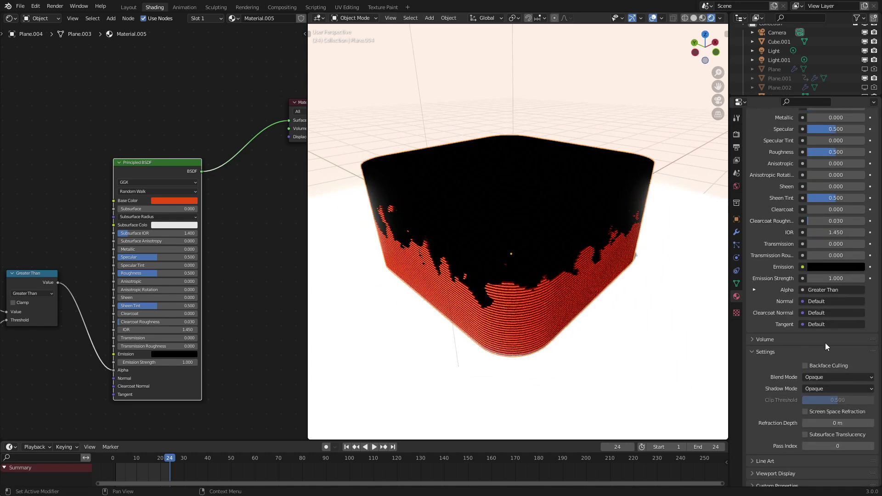
left_click(826, 376)
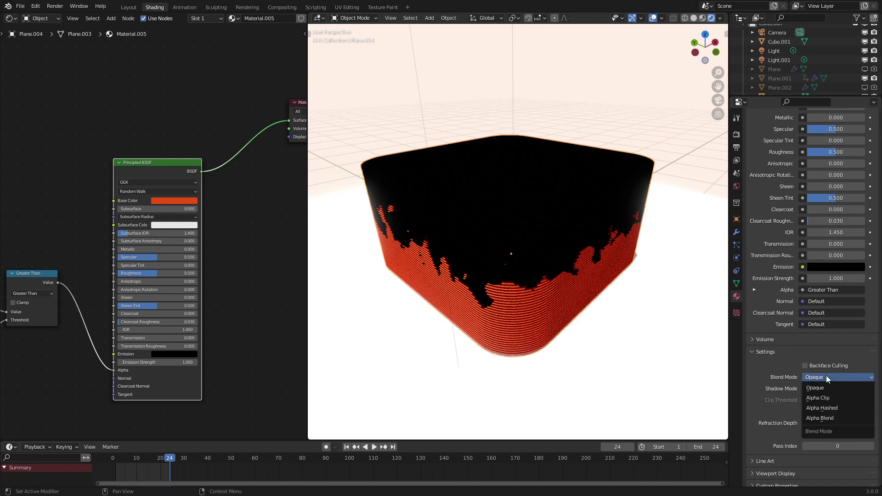
left_click(828, 397)
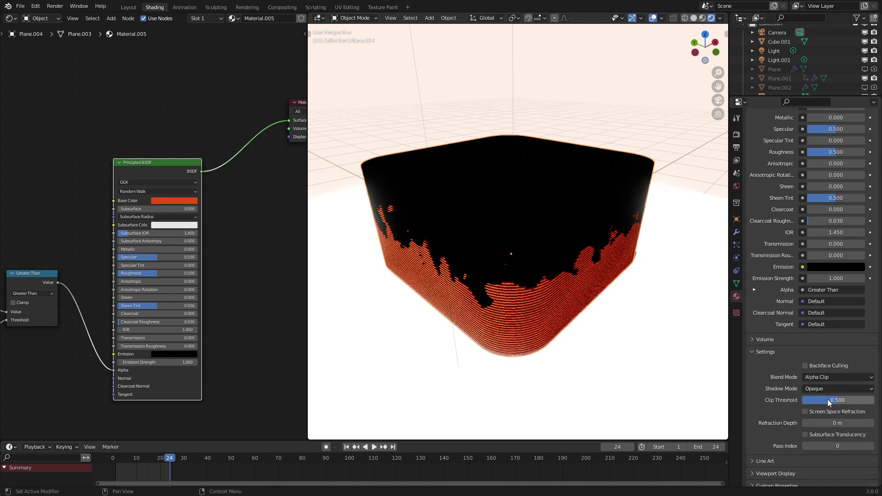
left_click(825, 389)
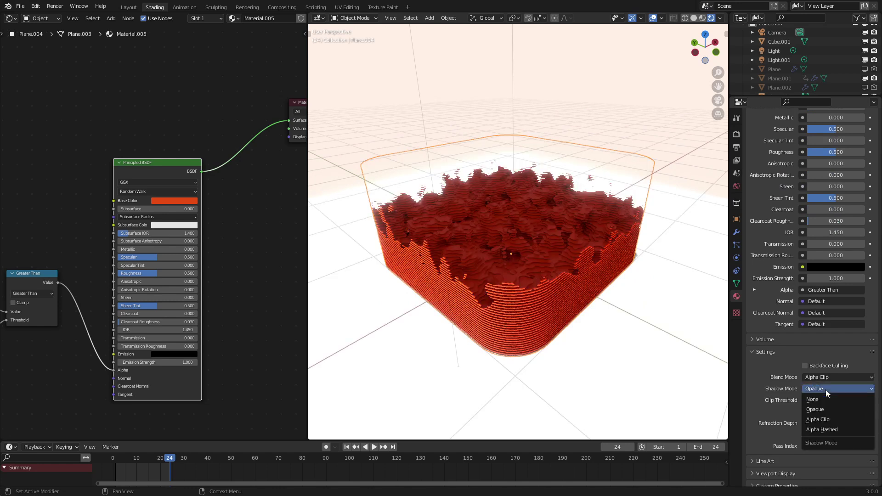
left_click(819, 421)
middle_click_drag(598, 252, 583, 270)
scroll(104, 280, "up", 1)
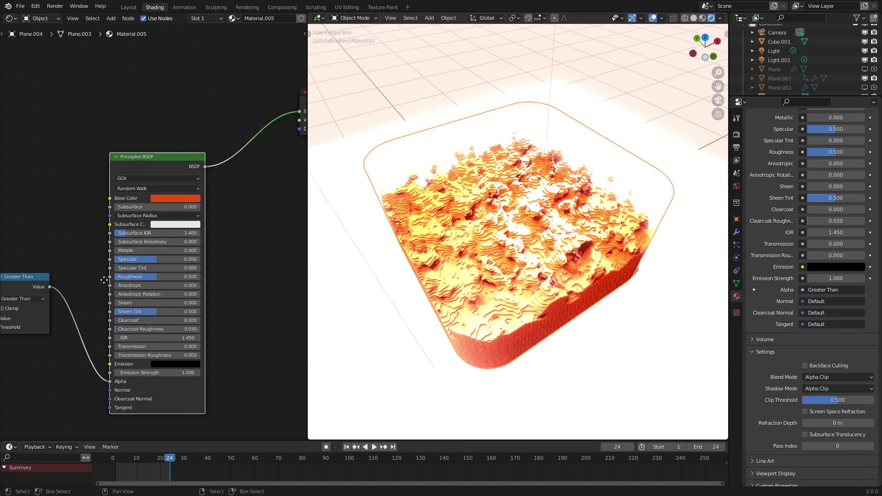
- Set the Noise Texture's Detail to 0 and inspect the terrain layers up close
middle_click_drag(105, 279, 67, 239)
scroll(153, 236, "up", 2)
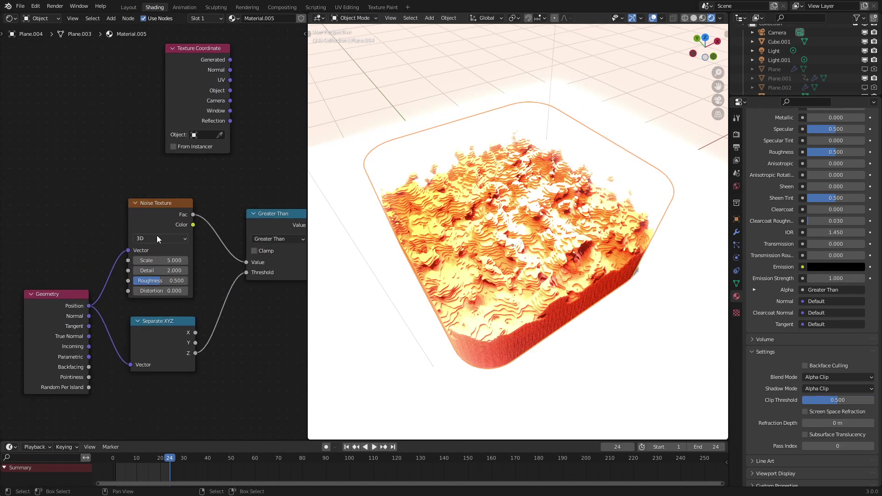
scroll(154, 278, "up", 2)
key("BackSpace")
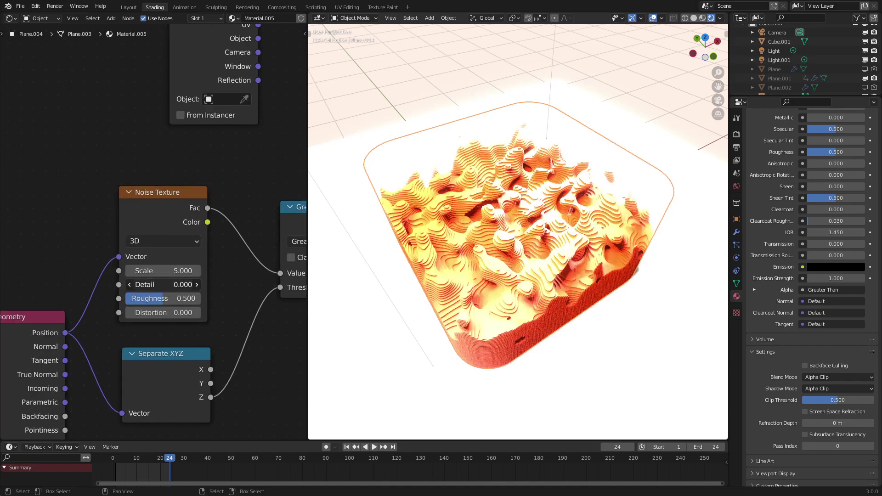
scroll(463, 200, "up", 3)
middle_click_drag(463, 199, 484, 195)
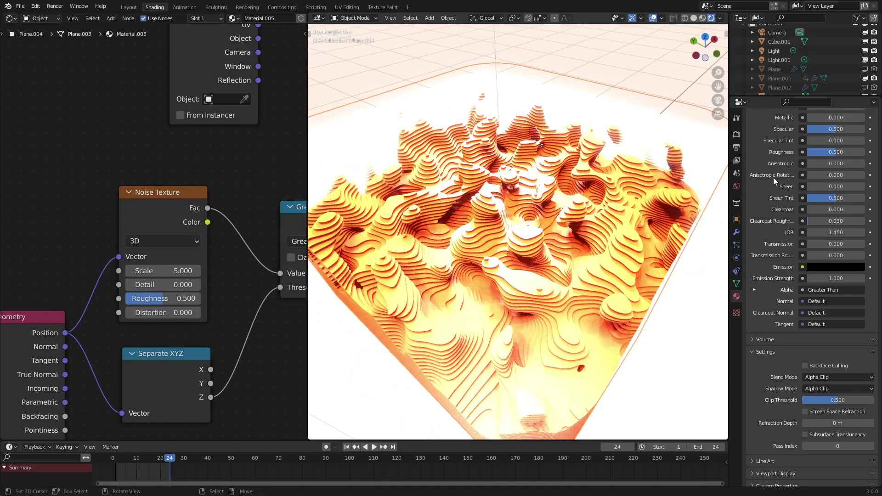
- Switch the scene's render engine from Eevee to Cycles
left_click(735, 135)
scroll(777, 201, "up", 3)
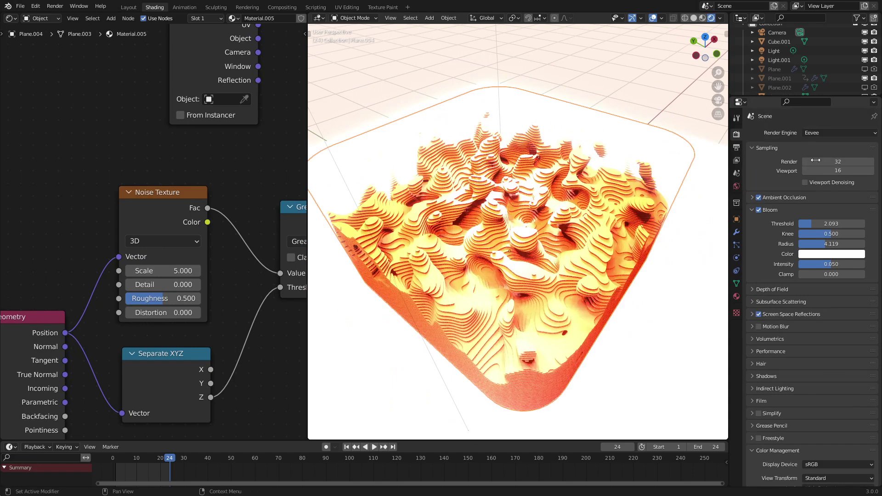
left_click(820, 133)
left_click(818, 165)
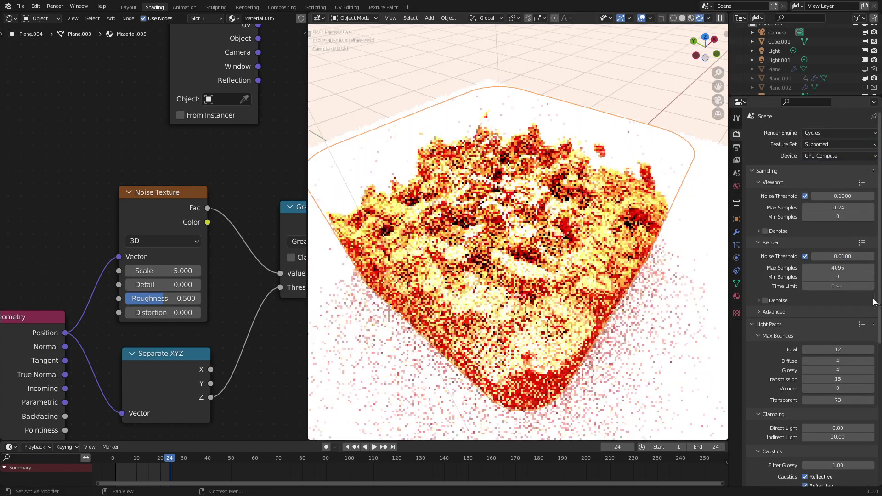
- Try 12 for the maximum Transparent light bounces and inspect the stack from different angles
type("12")
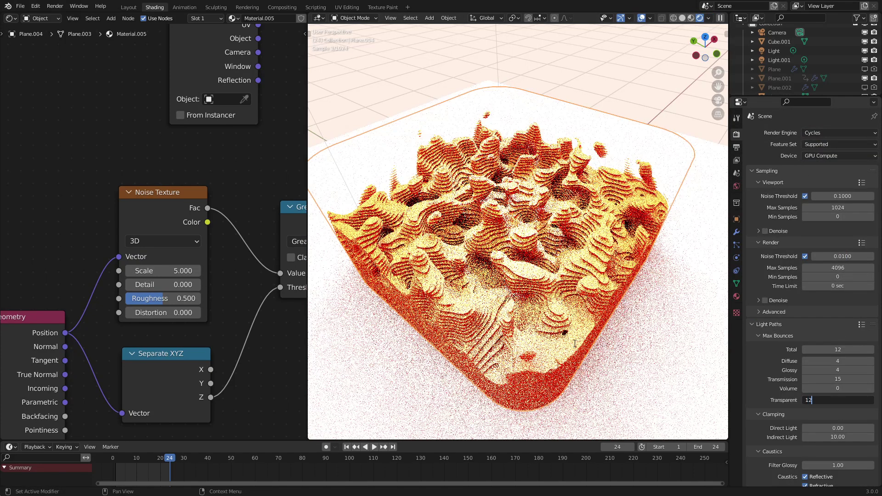
key("Return")
middle_click_drag(601, 257, 591, 259)
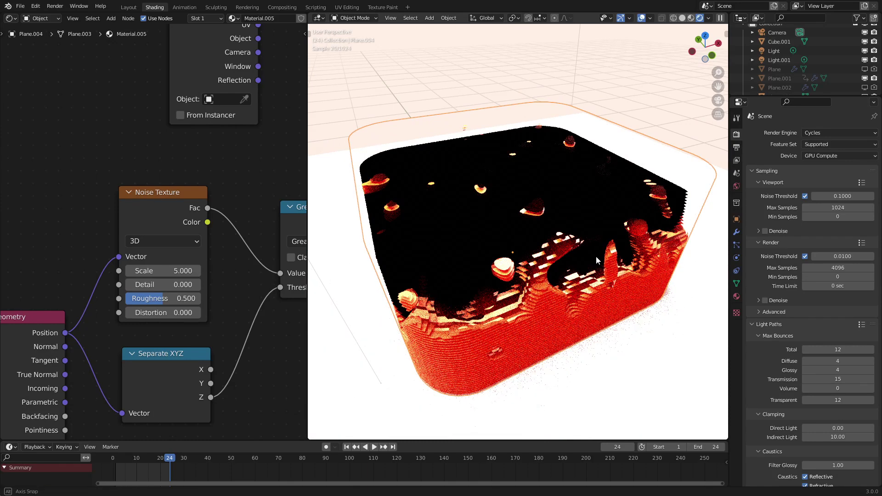
middle_click_drag(596, 255, 551, 186)
middle_click_drag(584, 269, 549, 302)
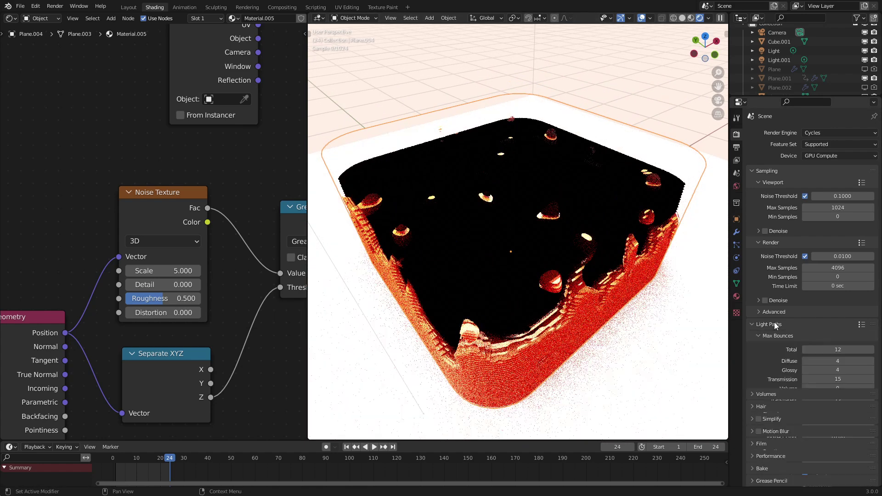
- Set the maximum Transparent light bounces to 70 in the Cycles render settings
scroll(792, 322, "down", 1)
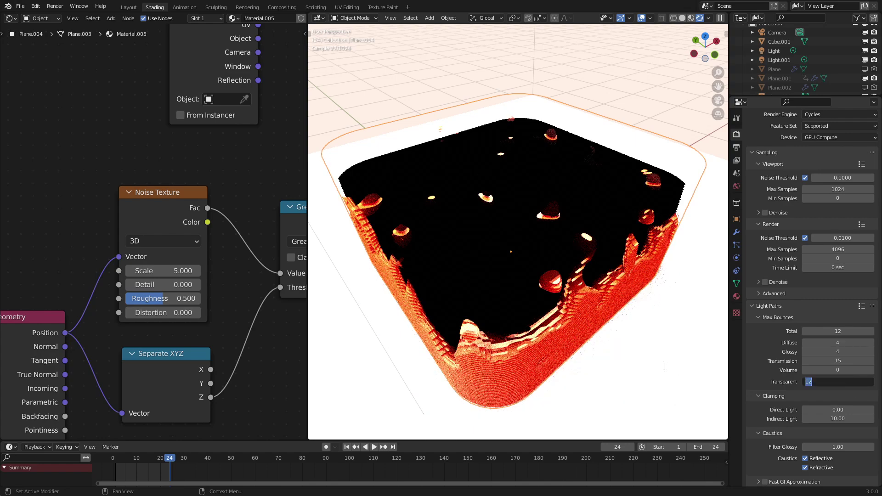
key("Return")
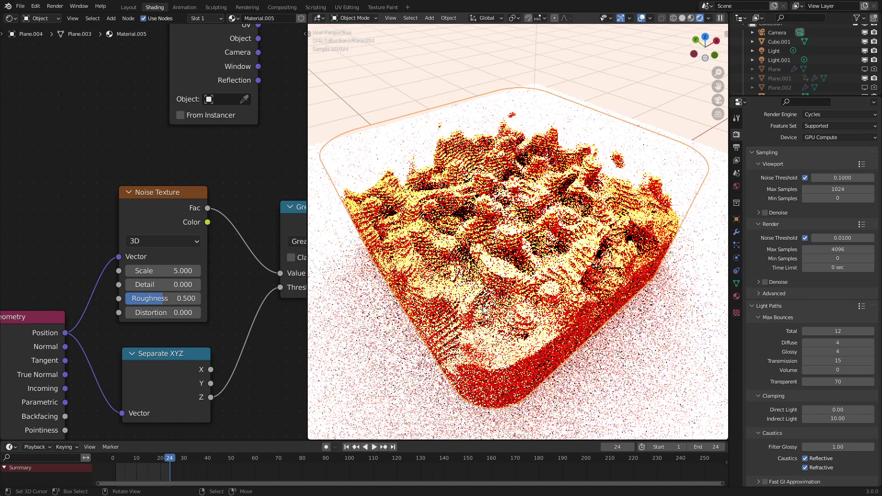
- Switch the render engine back to Eevee, using solid shading during the change, and return the viewport to rendered shading
key("z")
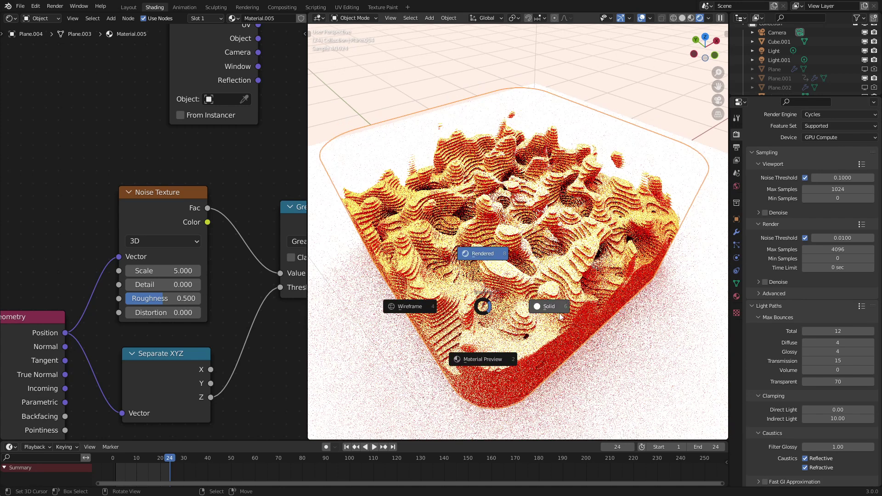
left_click(555, 316)
scroll(807, 160, "up", 2)
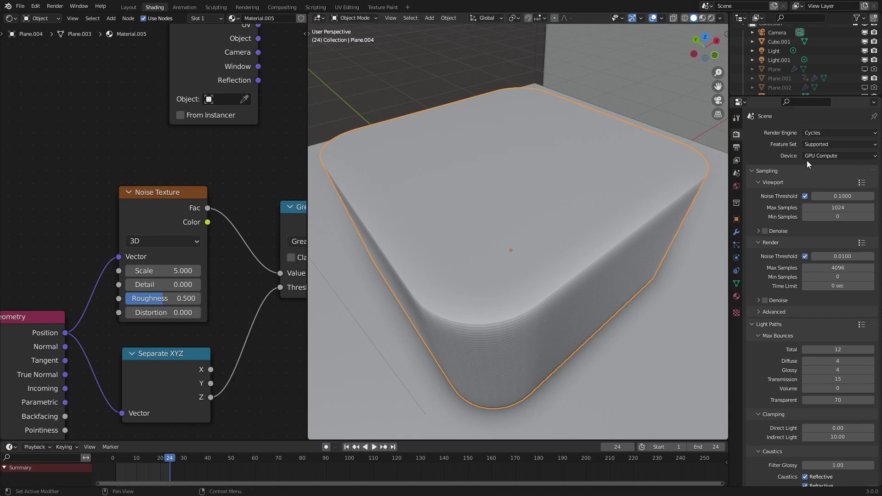
left_click(830, 133)
left_click(815, 143)
key("z")
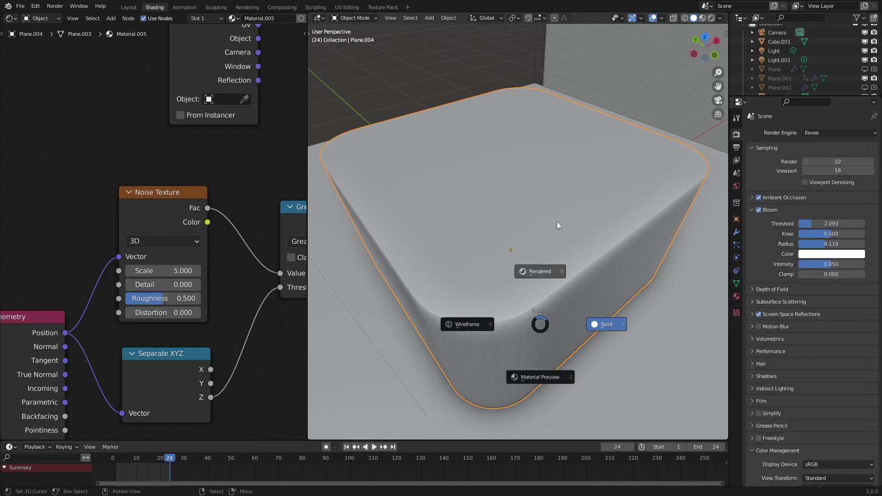
left_click(558, 216)
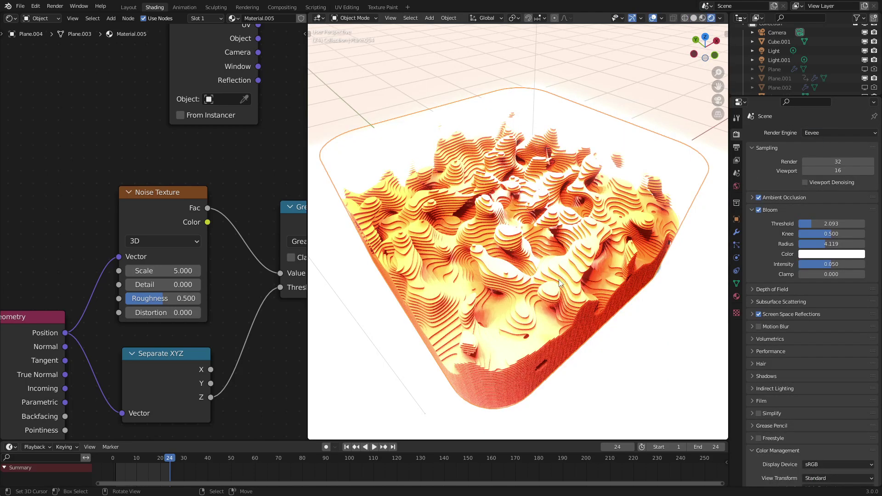
- Try moving the stack along the global Z axis to preview how the terrain layers shift
mouse_move(559, 279)
middle_mouse_down()
mouse_move(575, 274)
mouse_move(546, 280)
middle_mouse_up()
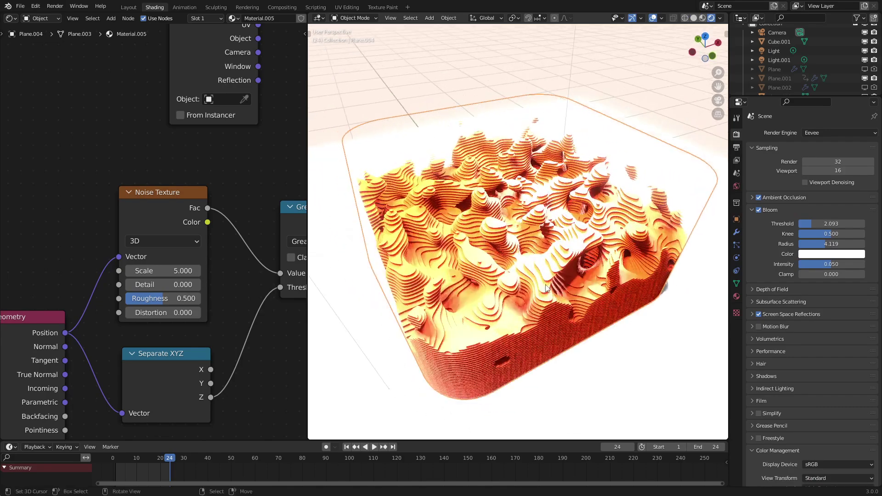
scroll(553, 285, "up", 2)
key("g")
key("z")
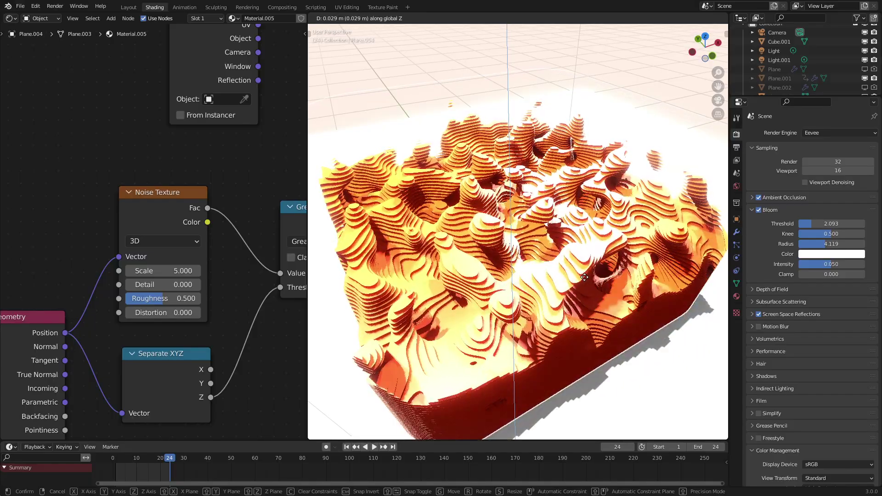
left_click(589, 280)
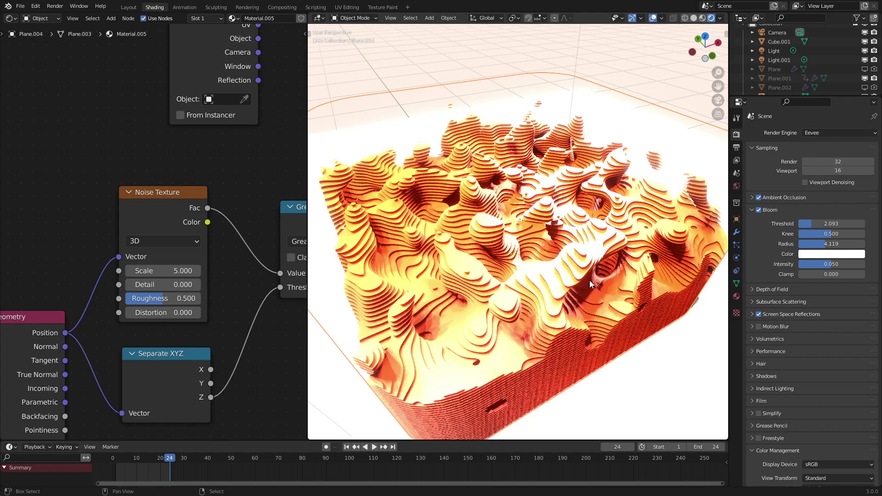
- Enable auto keying and keyframe the stack's starting position at frame 0
left_click(114, 469)
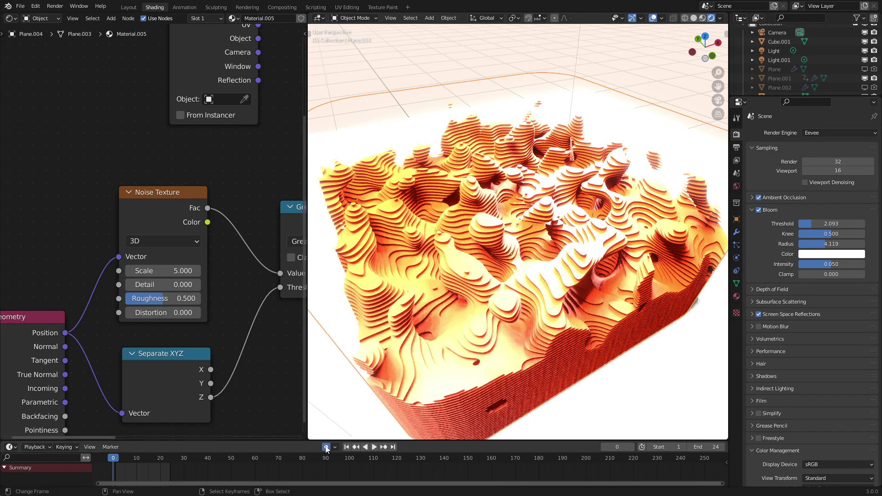
scroll(519, 313, "down", 3)
middle_click_drag(519, 313, 519, 294)
key("g")
key("z")
left_click(519, 294)
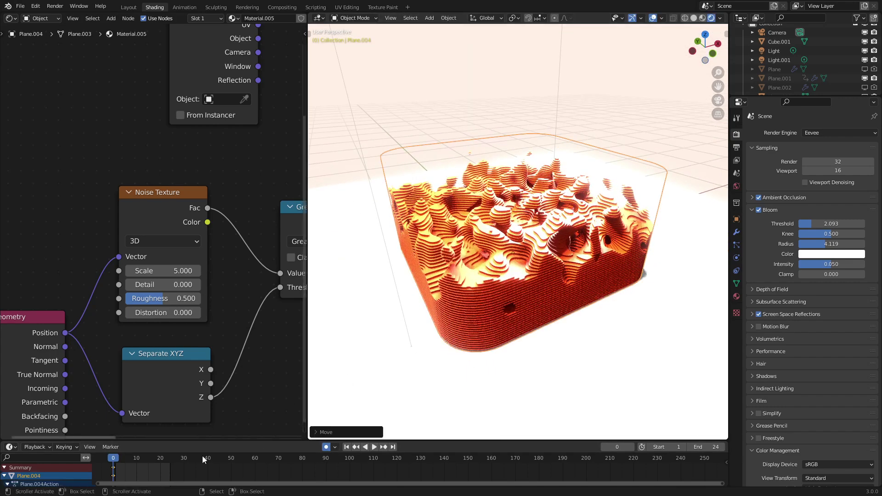
- At frame 24, move the stack 0.02 m along the global Z axis to record the second keyframe
left_click(170, 470)
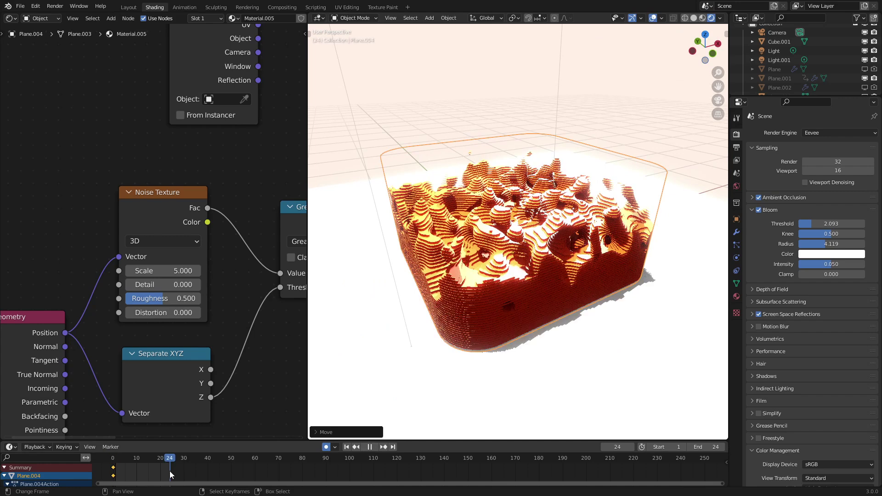
key("g")
key("z")
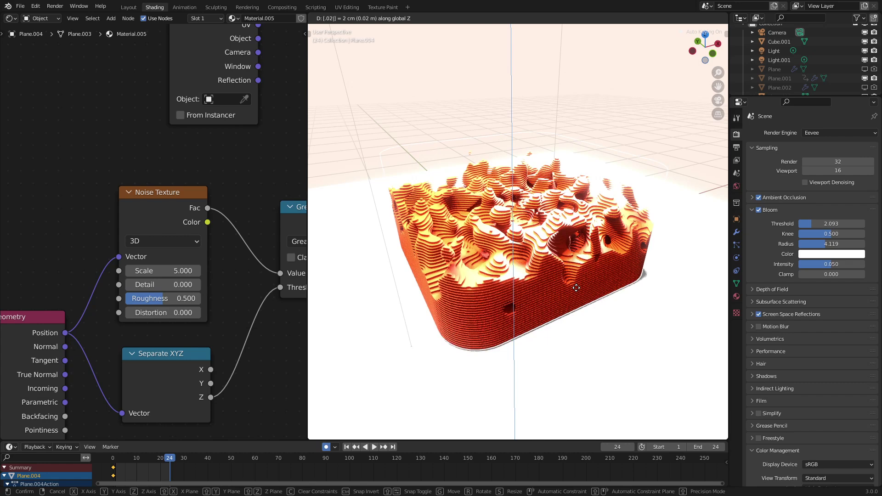
left_click(576, 288)
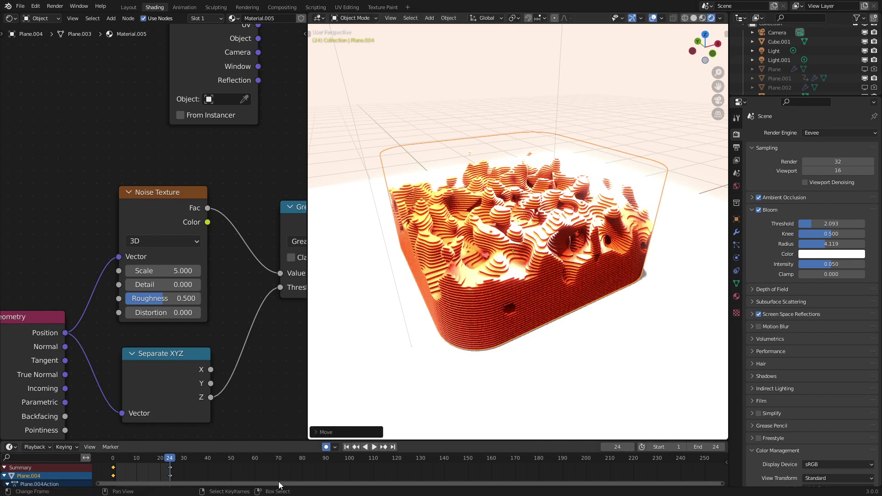
- Set the keyframe interpolation to Linear and play back the animation with a close view of the terrain
key("t")
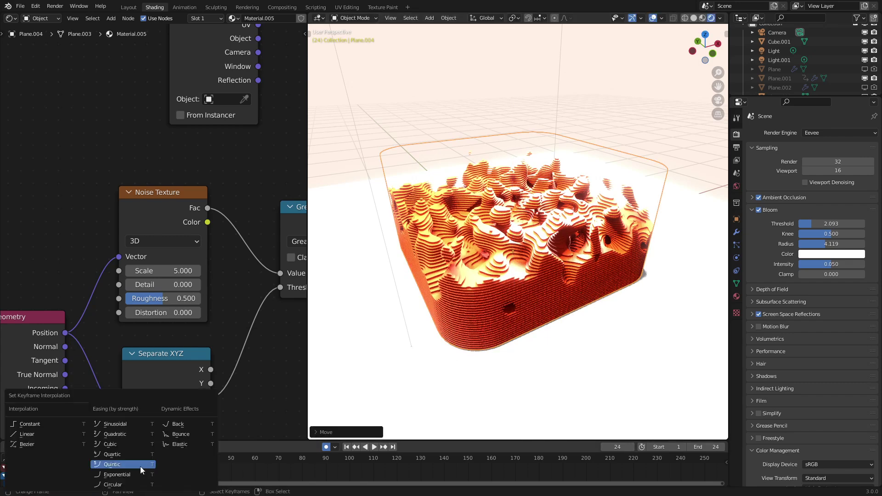
left_click(79, 434)
left_click_drag(129, 471, 156, 468)
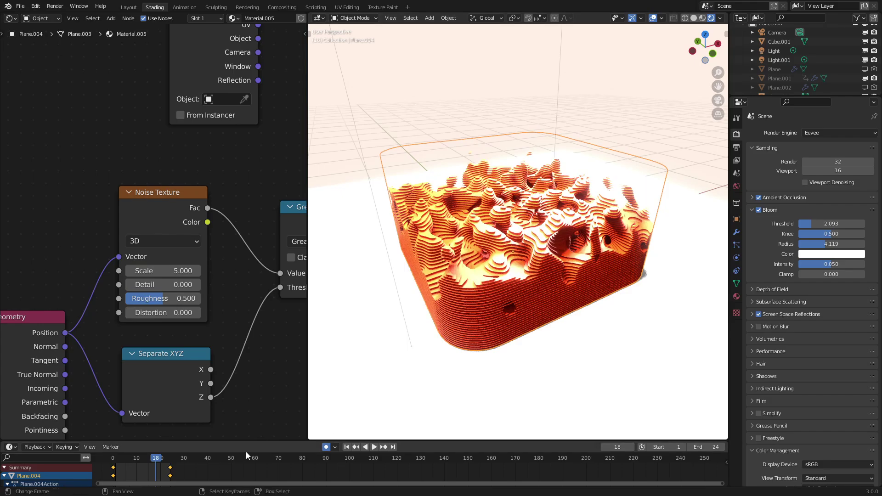
key("space")
scroll(554, 350, "up", 5)
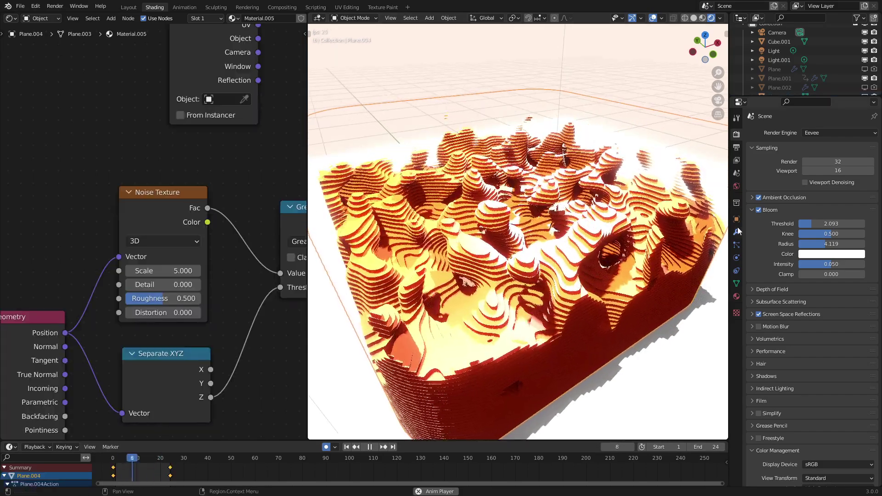
- Compare the Array modifier's constant Z offset with the stack's Z location near frame 24, and replay the loop
left_click(736, 231)
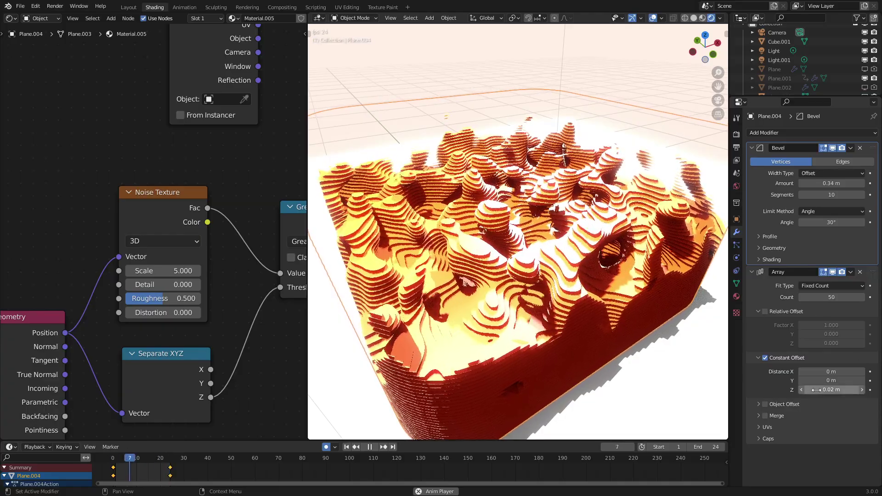
mouse_move(818, 389)
left_mouse_down()
mouse_move(853, 389)
mouse_move(833, 390)
left_mouse_up()
left_click(736, 220)
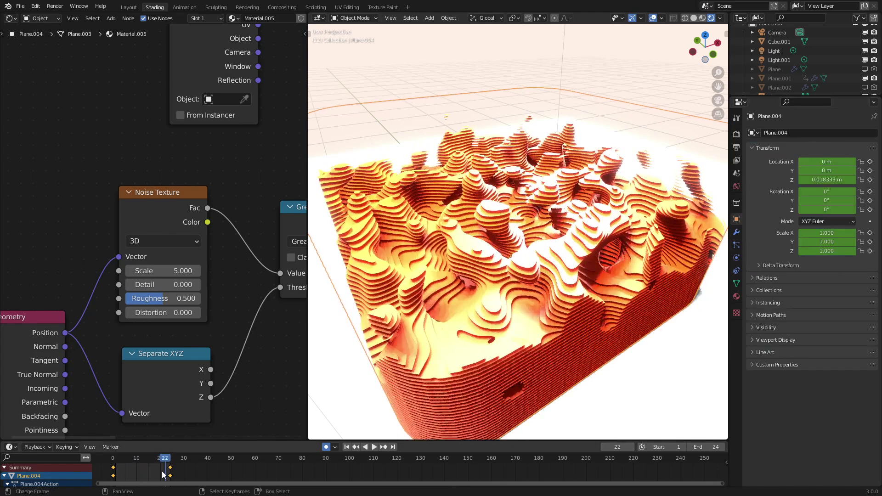
left_click(169, 473)
left_click_drag(168, 471, 172, 470)
left_click(737, 232)
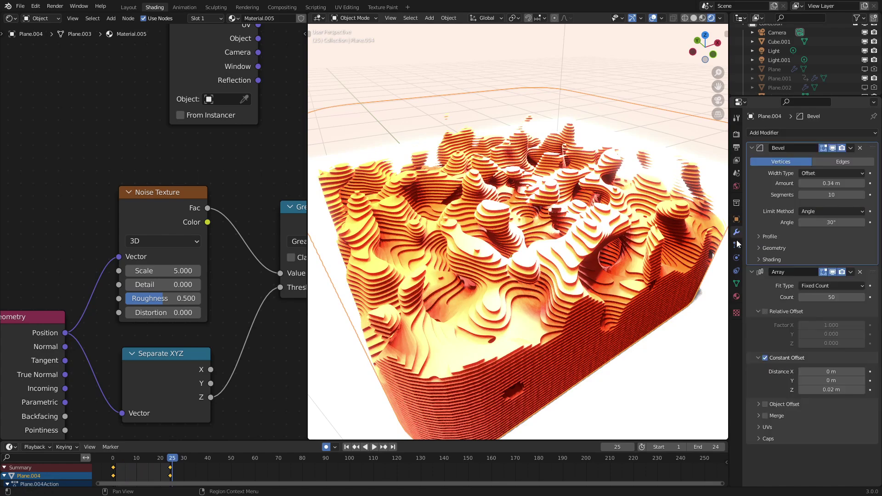
key("space")
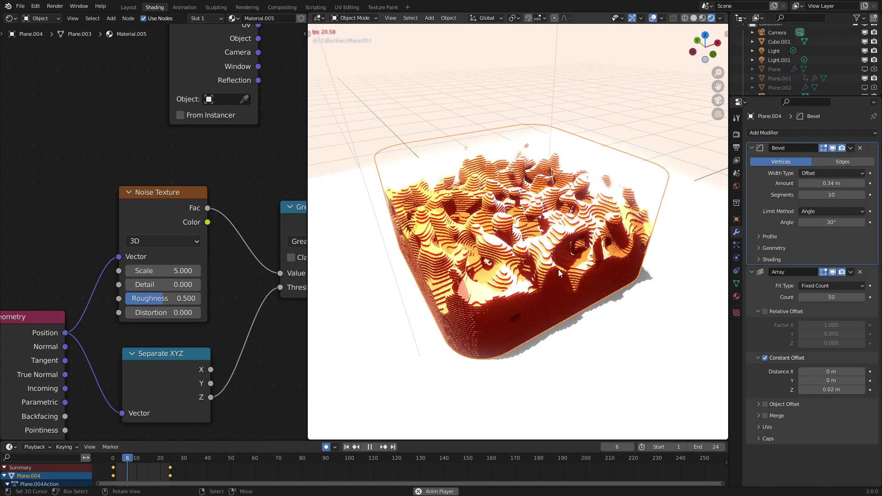
scroll(140, 287, "down", 4)
key("space")
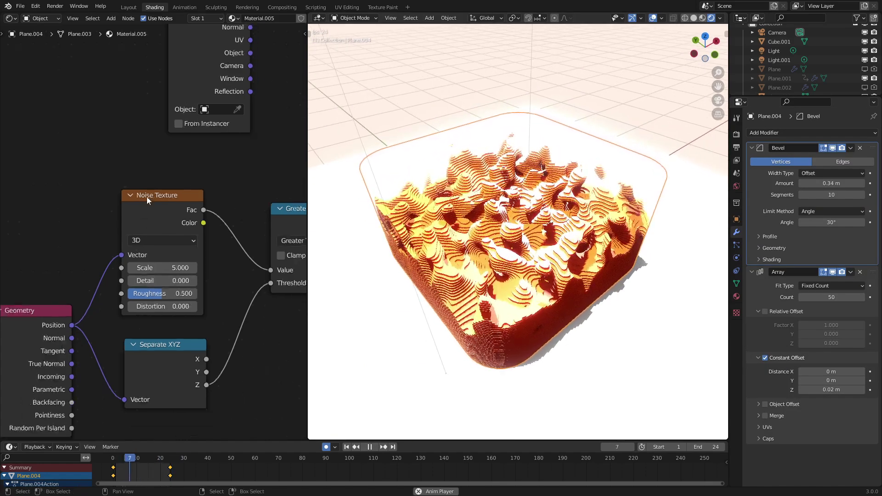
- Move the Texture Coordinate node aside and add a Voronoi Texture node above the Noise Texture
left_click_drag(179, 176, 29, 244)
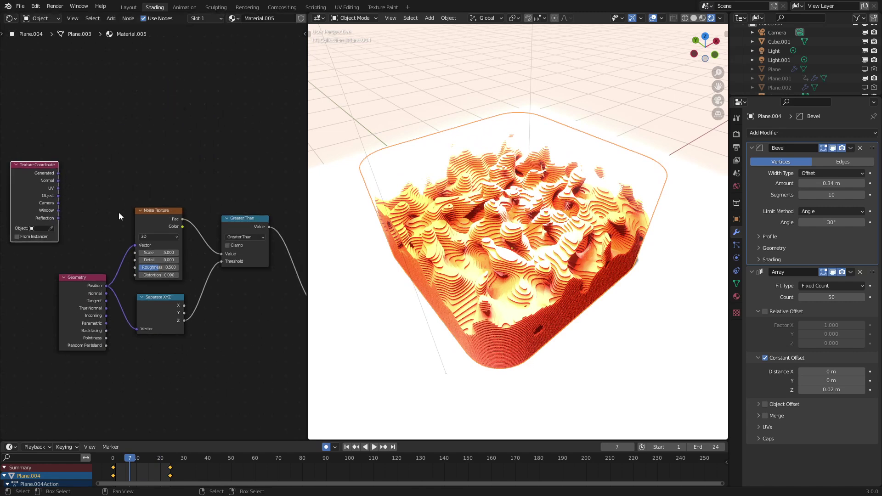
middle_click_drag(169, 105, 167, 158)
key("q")
key("shift+a")
mouse_move(118, 182)
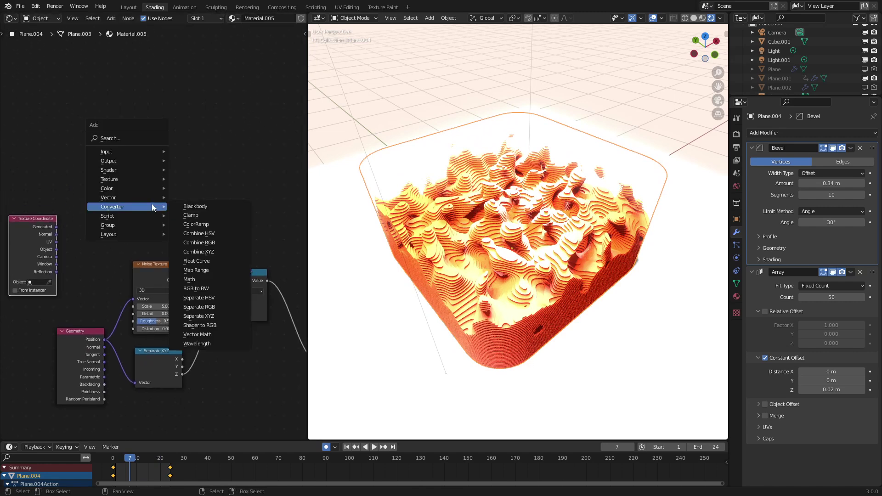
left_click(210, 306)
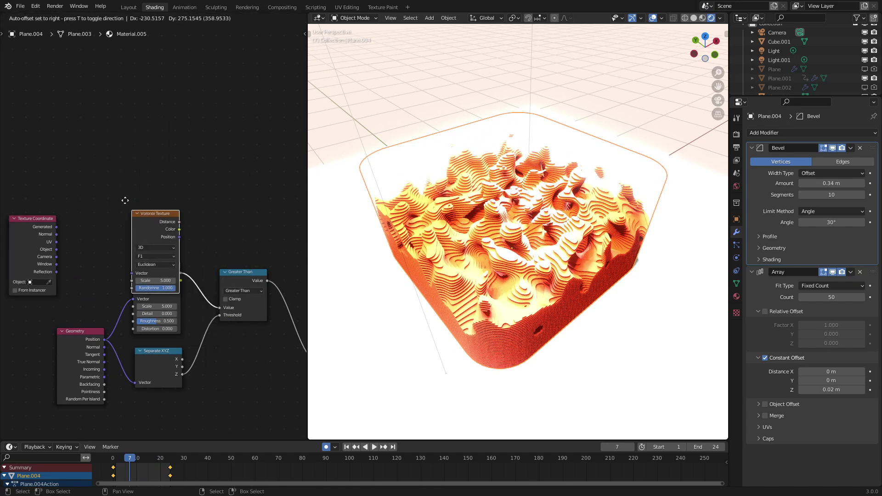
left_click(147, 179)
- Connect the Geometry Position to the Voronoi Texture's Vector and its Distance to the Greater Than node's Value
scroll(99, 354, "up", 1)
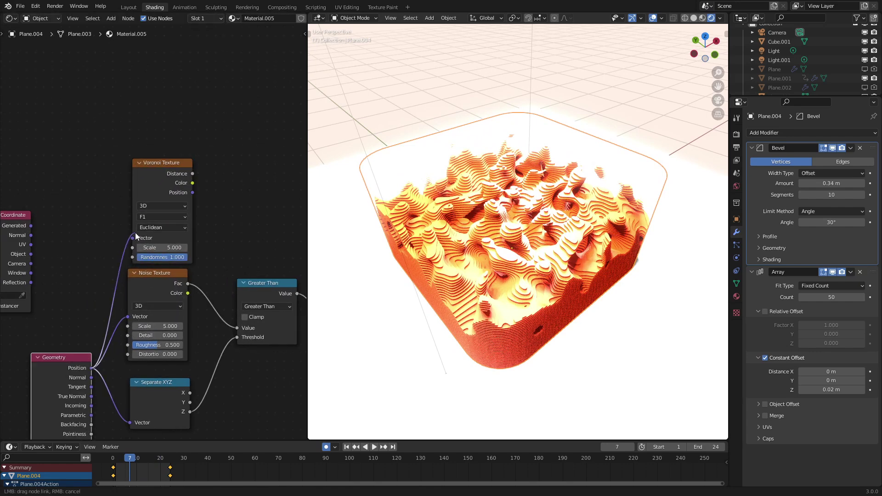
left_click_drag(135, 237, 136, 234)
left_click_drag(188, 178, 134, 170)
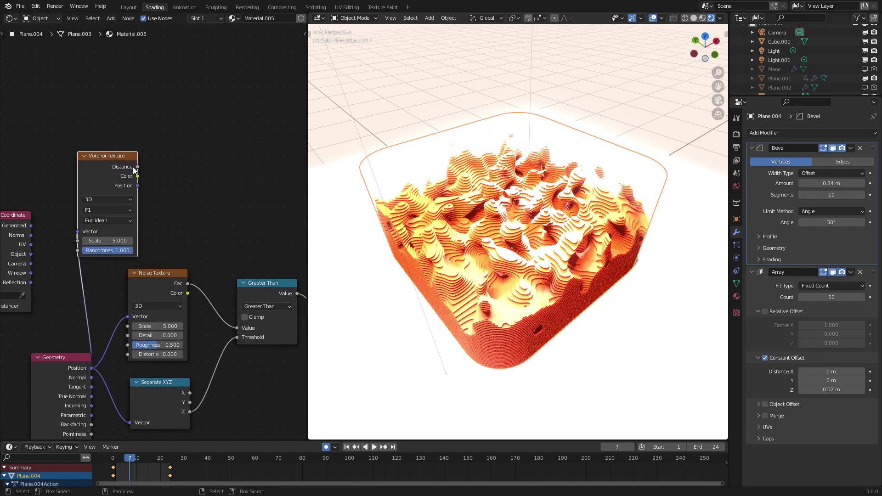
left_click_drag(233, 323, 237, 327)
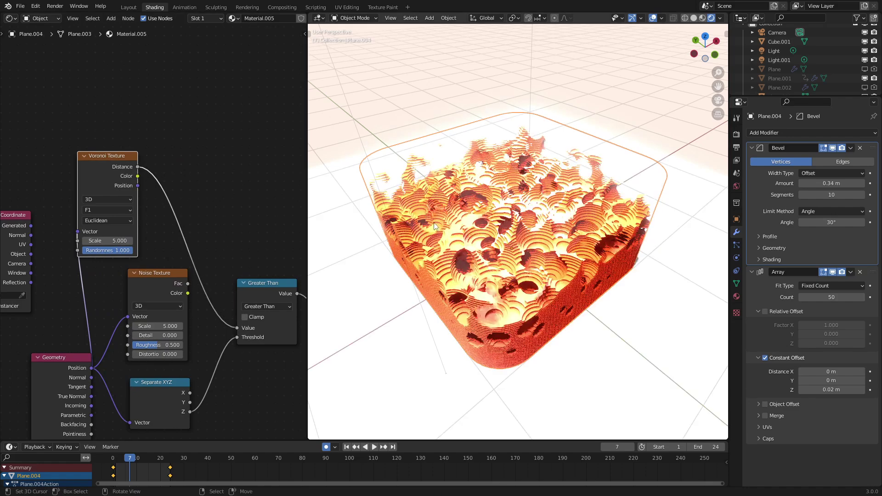
- Inspect the Voronoi terrain up close and set the Voronoi Texture's Scale to 3
scroll(434, 222, "up", 5)
middle_click_drag(411, 215, 464, 184)
key("Return")
scroll(211, 200, "up", 2)
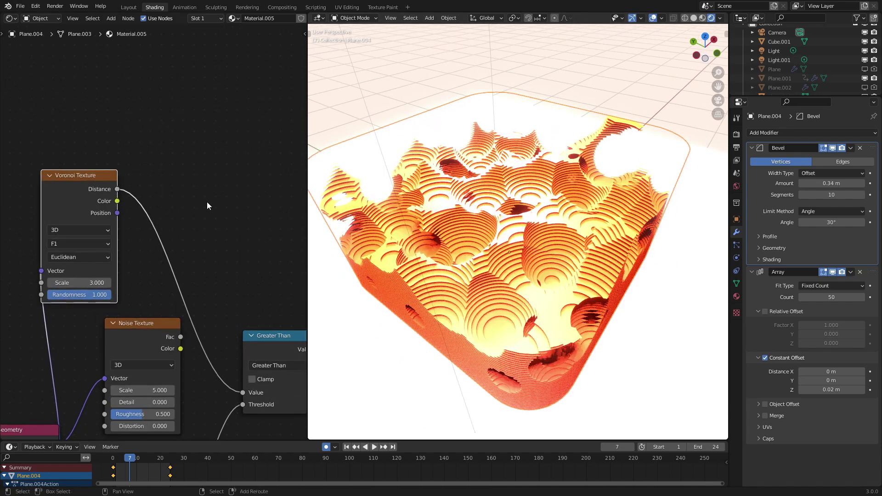
- Insert an Invert node between the Voronoi Distance output and the Greater Than node's Value
key("shift+a")
mouse_move(197, 203)
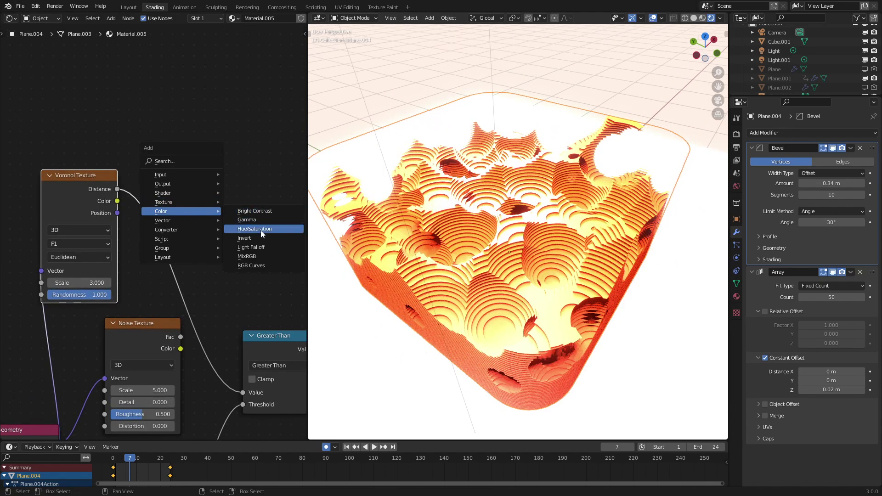
left_click(260, 238)
left_click(153, 191)
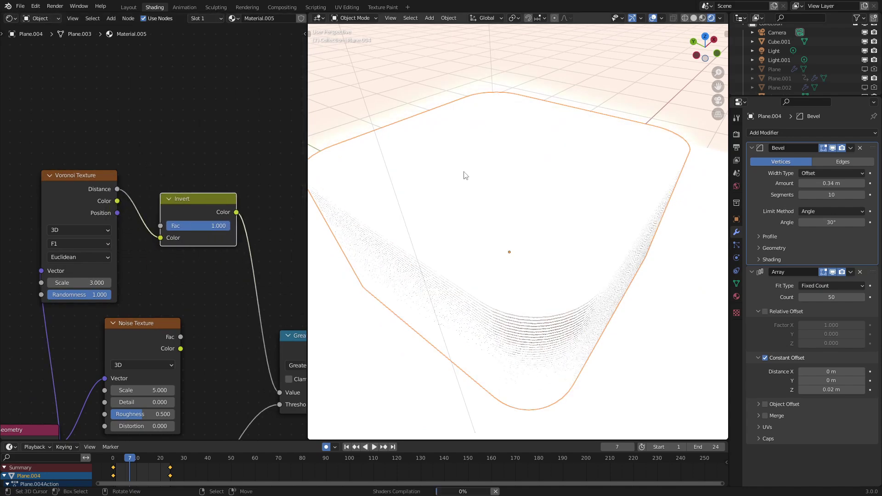
- Play back the animation and examine the inverted Voronoi shapes from different angles and distances
middle_click_drag(453, 178, 578, 176)
scroll(517, 187, "up", 2)
key("space")
scroll(516, 186, "down", 5)
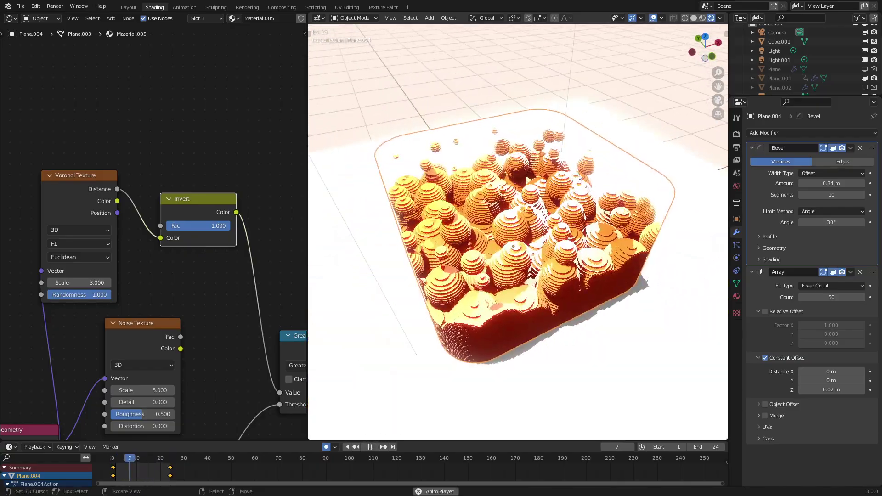
scroll(565, 179, "up", 3)
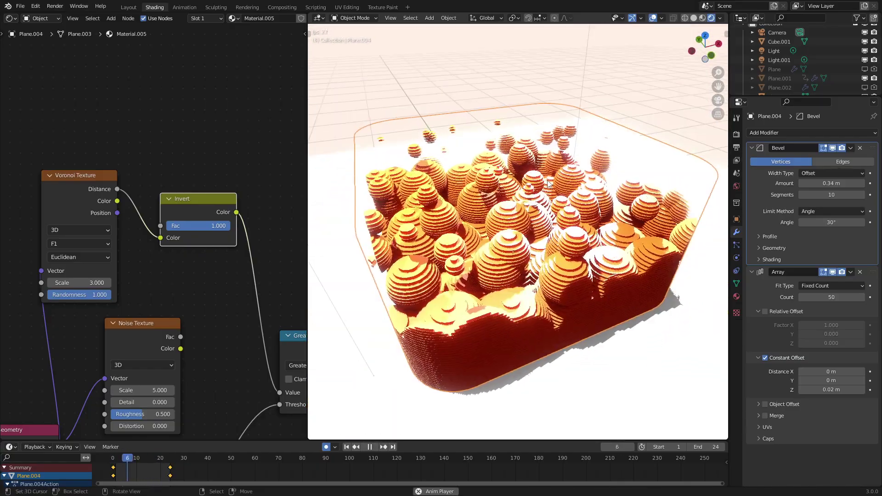
key("space")
- Add a Magic Texture node to the material and place it in the free space above the Invert node
scroll(134, 186, "down", 1)
key("shift+a")
mouse_move(136, 183)
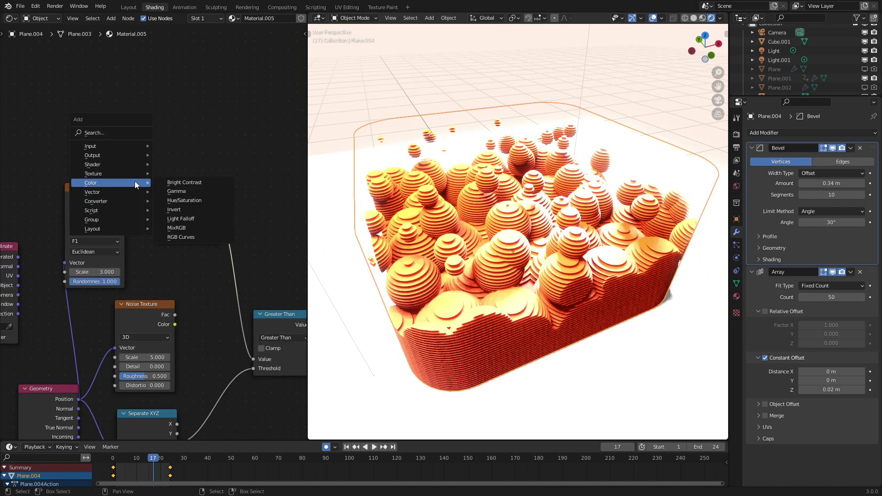
mouse_move(106, 174)
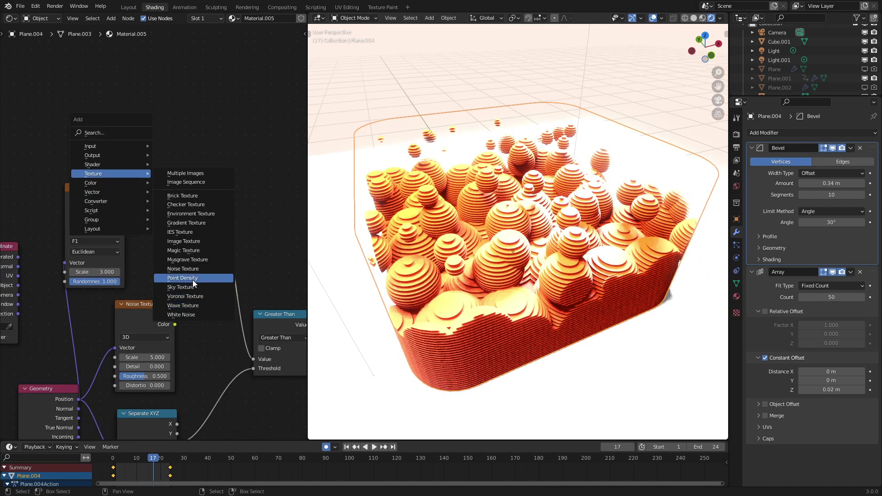
left_click(190, 250)
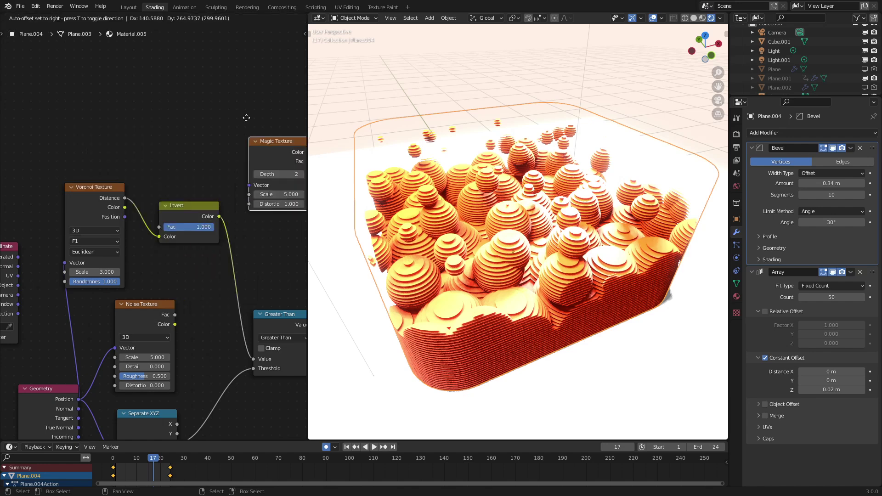
left_click(219, 104)
- Delete the Voronoi Texture and Invert nodes and move the Magic Texture node to just above the Noise Texture
scroll(218, 105, "down", 1)
key("x")
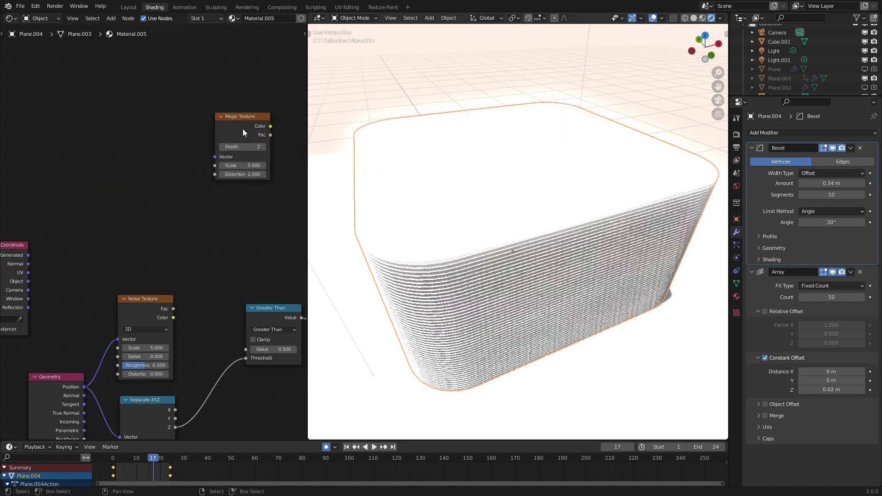
left_click_drag(245, 122, 154, 213)
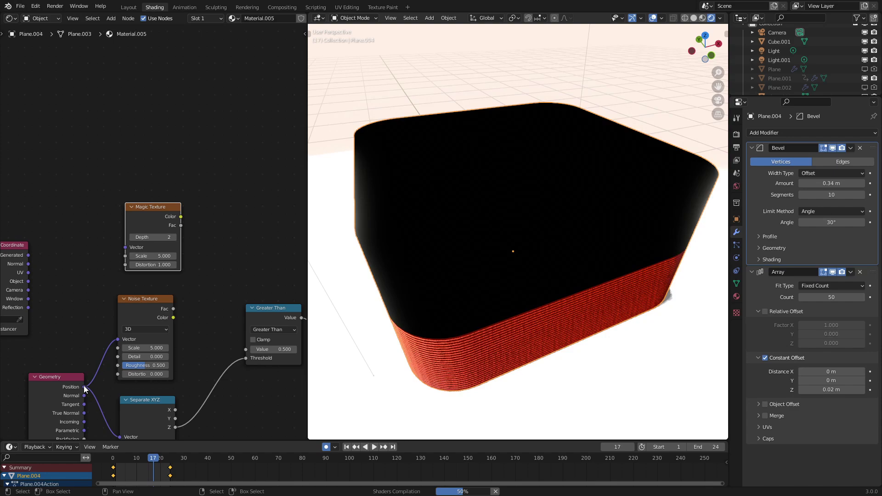
- Connect the Geometry Position to the Magic Texture's Vector and its Color to the Greater Than node's Value
left_click_drag(84, 387, 125, 247)
left_click_drag(181, 217, 199, 238)
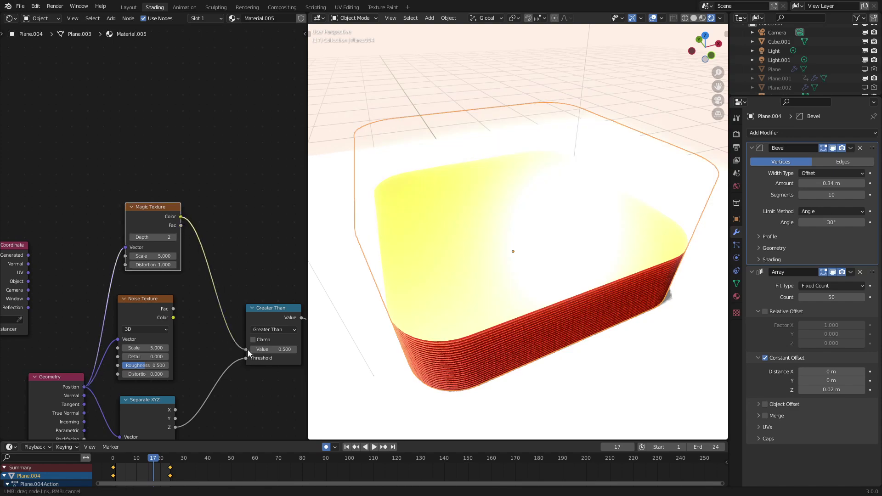
left_click_drag(247, 349, 247, 349)
- Set the Magic Texture's Scale to 3 and Depth to 1, checking the resulting pattern from different angles
middle_click_drag(536, 152, 516, 183)
scroll(546, 154, "up", 2)
scroll(546, 153, "down", 2)
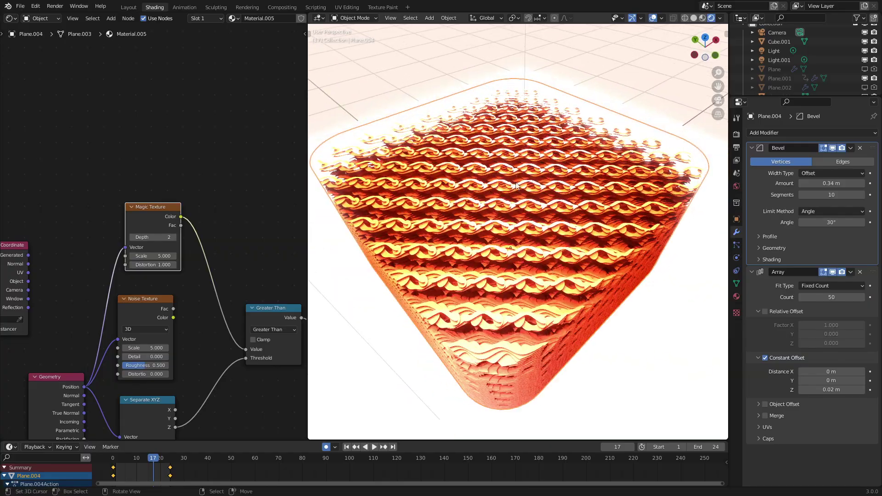
key("Return")
middle_click_drag(549, 248, 539, 209)
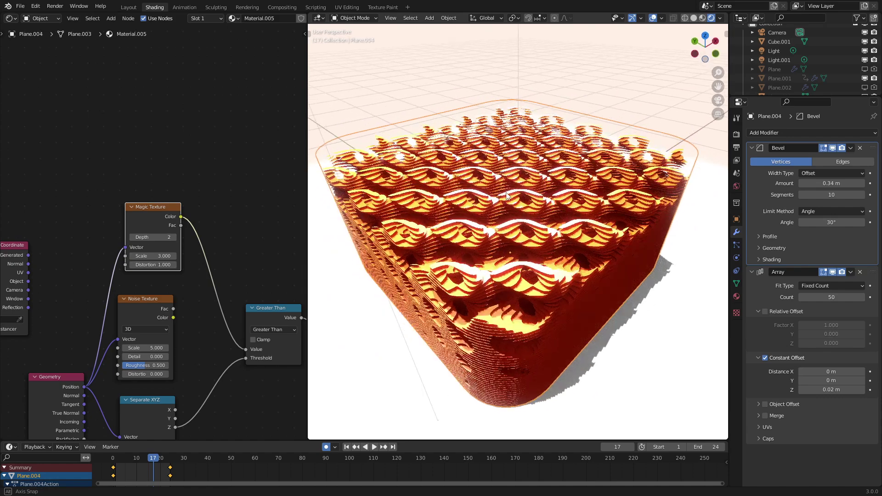
left_click(132, 238)
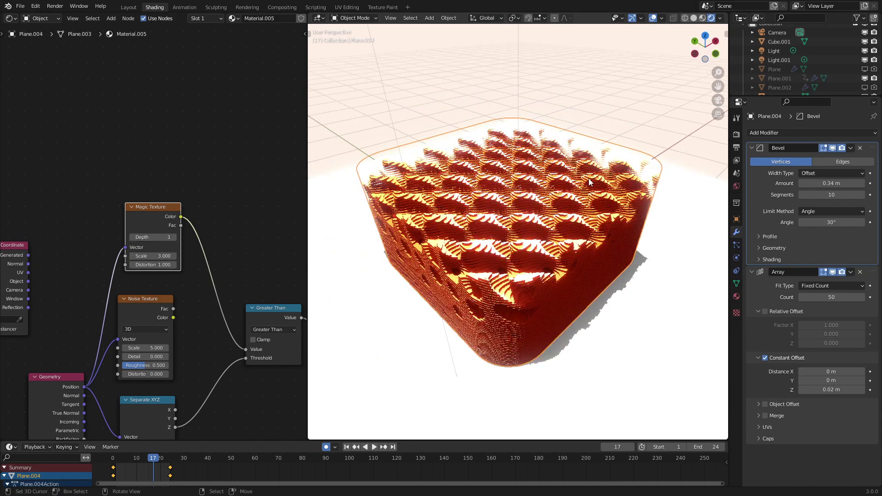
middle_click_drag(591, 182, 531, 191)
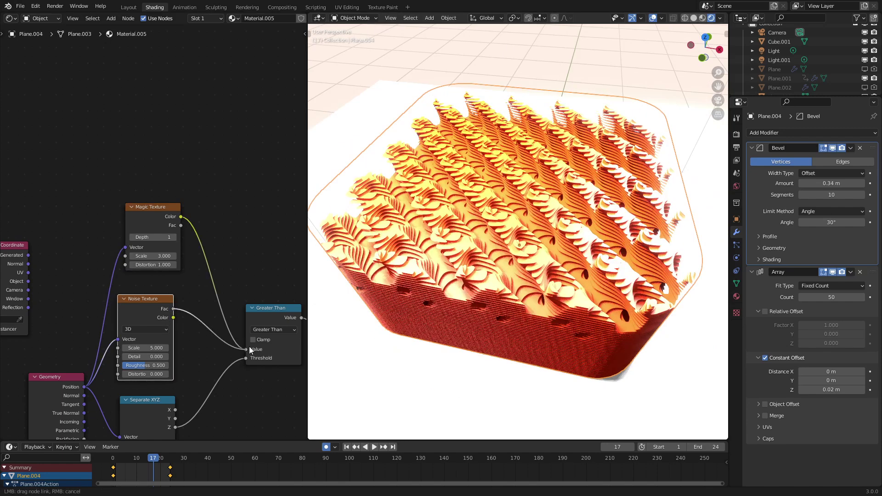
- Connect the Noise Texture's Fac to the Greater Than node's Value and try its Scale at 3 before settling on 4
left_click_drag(250, 350, 149, 344)
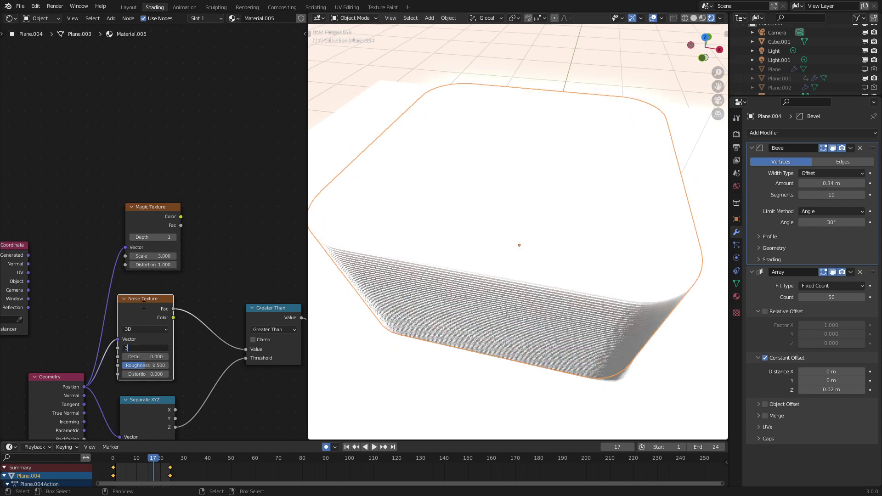
key("Return")
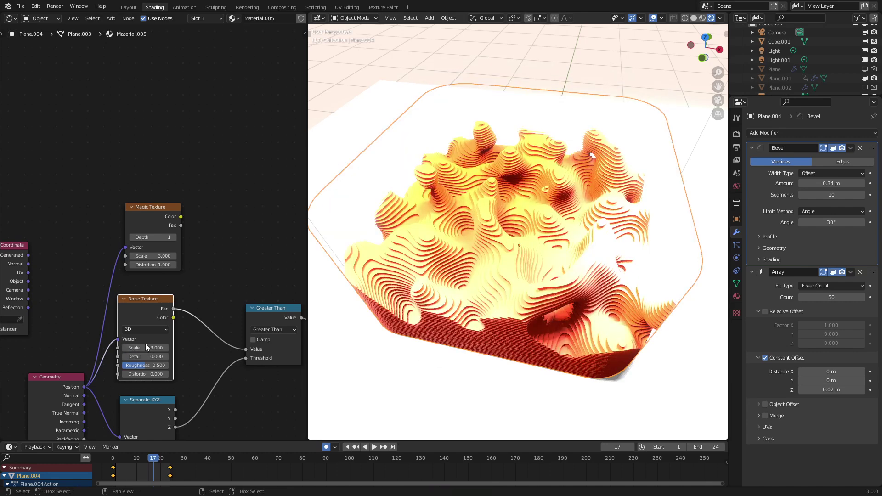
left_click(145, 347)
type("4")
key("Return")
- Examine the noise-based terrain from different angles and distances
middle_click_drag(597, 230, 555, 214)
scroll(574, 186, "up", 1)
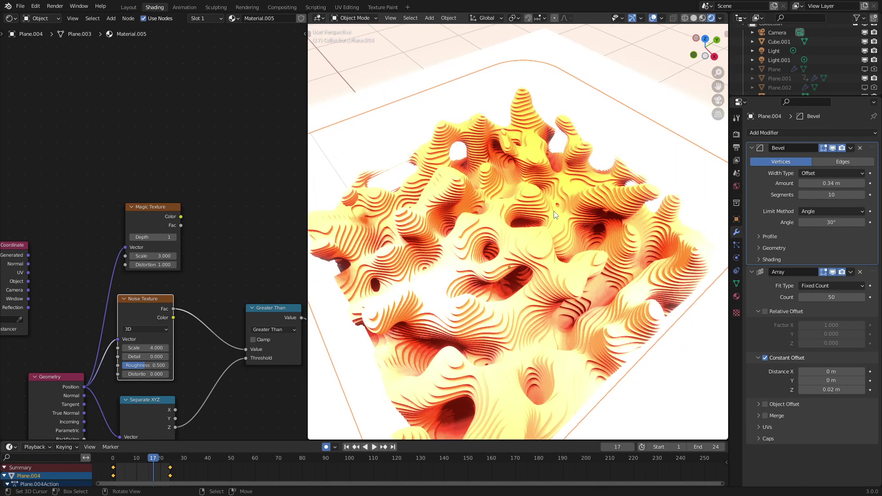
scroll(554, 214, "down", 4)
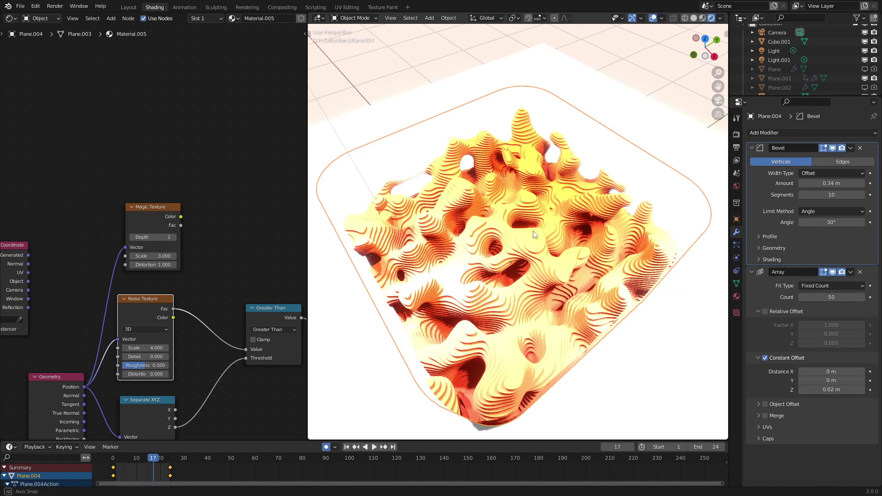
middle_click_drag(553, 211, 537, 217)
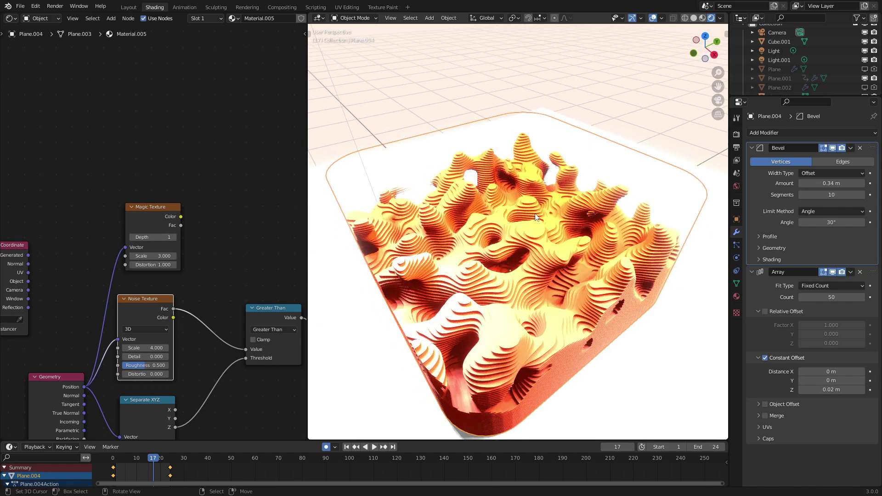
middle_click_drag(448, 217, 502, 225)
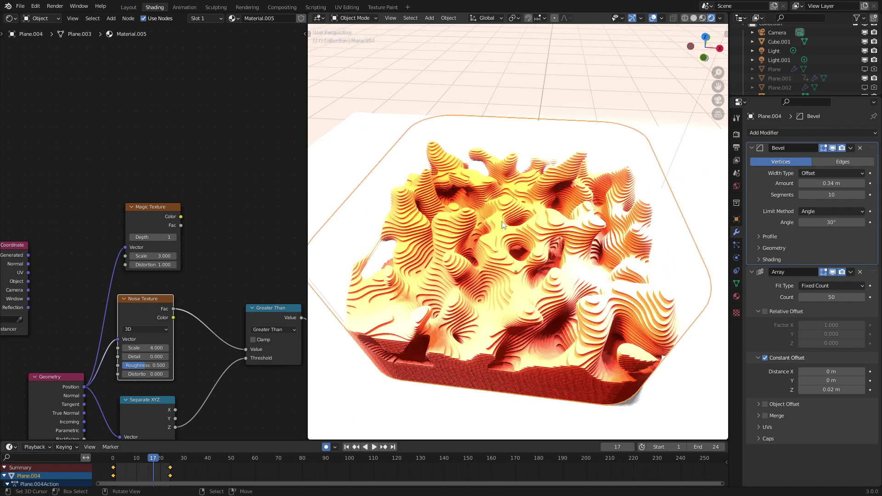
middle_click_drag(556, 205, 514, 211)
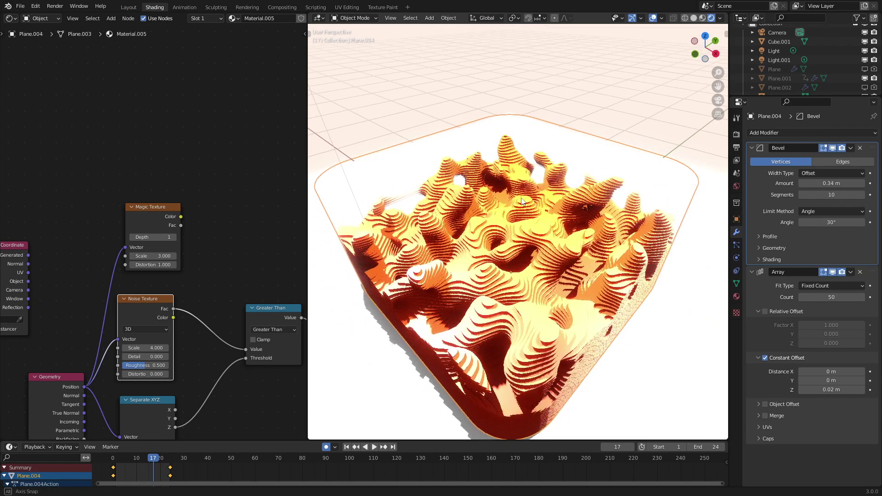
- Delete the unused Magic Texture node from the material
scroll(165, 257, "down", 2)
left_click(156, 212)
key("x")
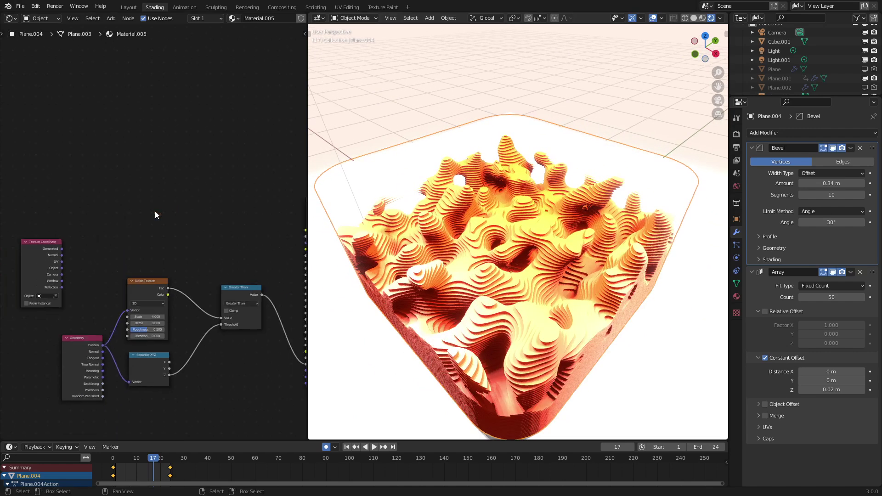